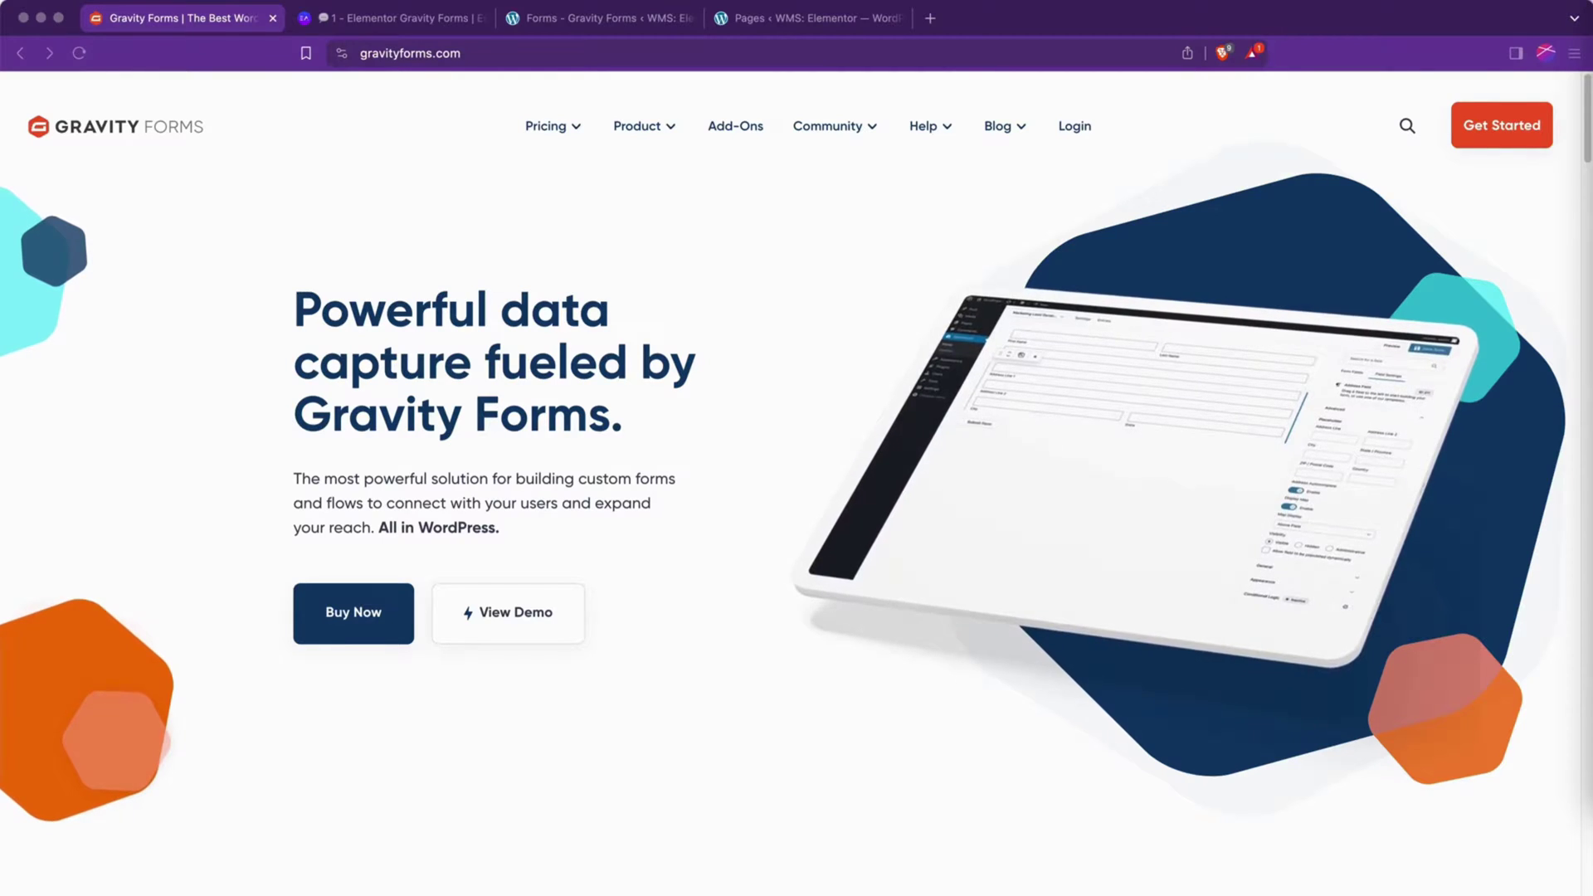
Step: Switch to the Essential Addons Gravity Forms page tab
click(403, 17)
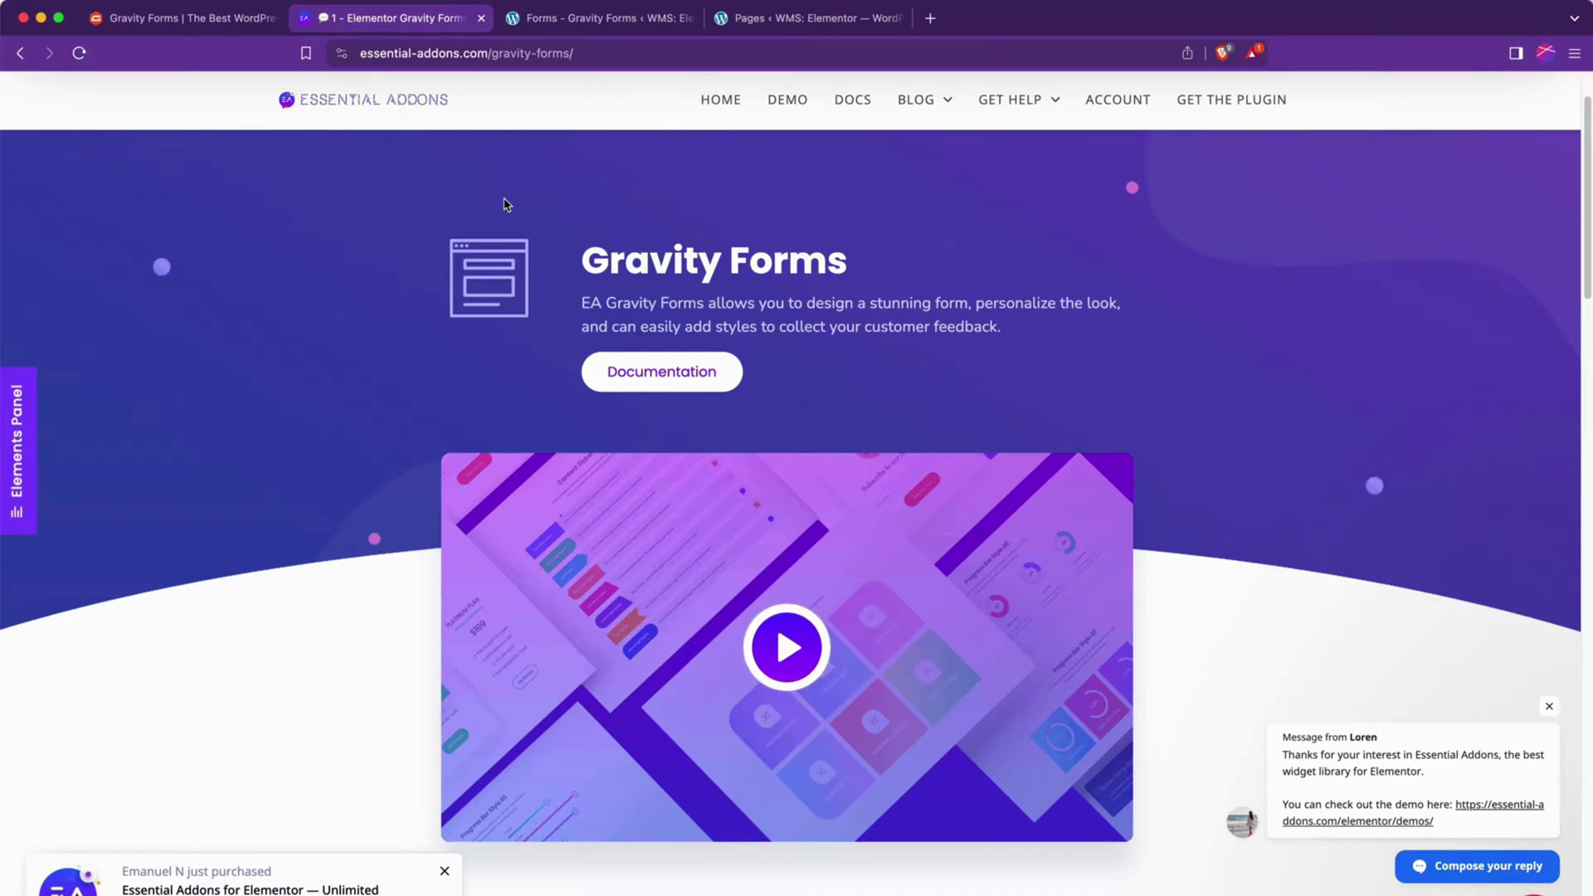
Step: Preview My First Page in a new tab, then return to the Gravity Forms forms list
click(616, 18)
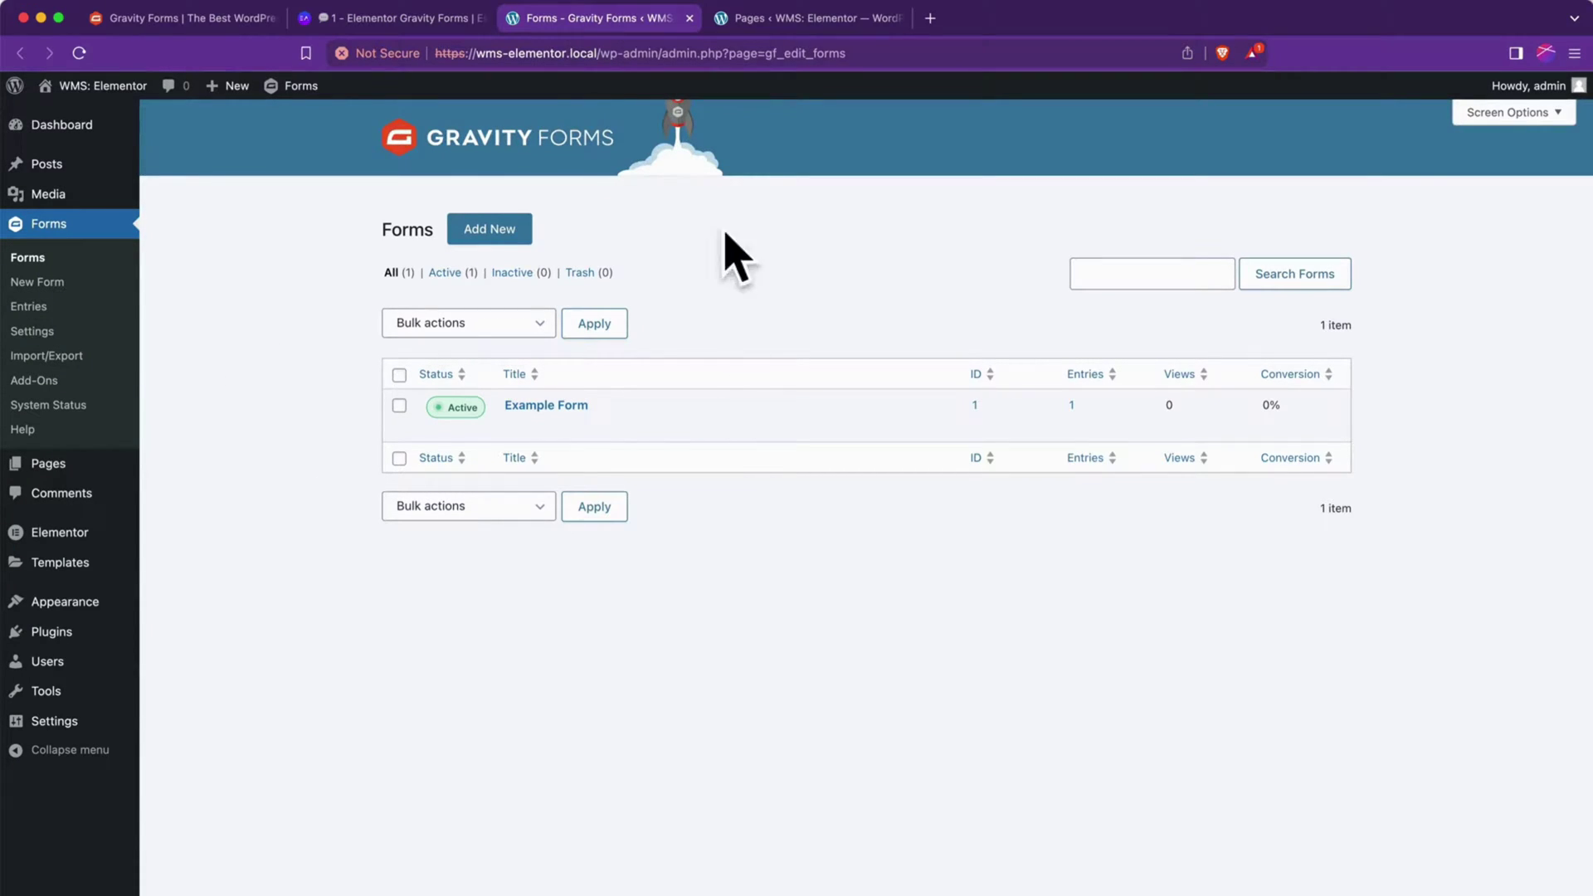
click(809, 18)
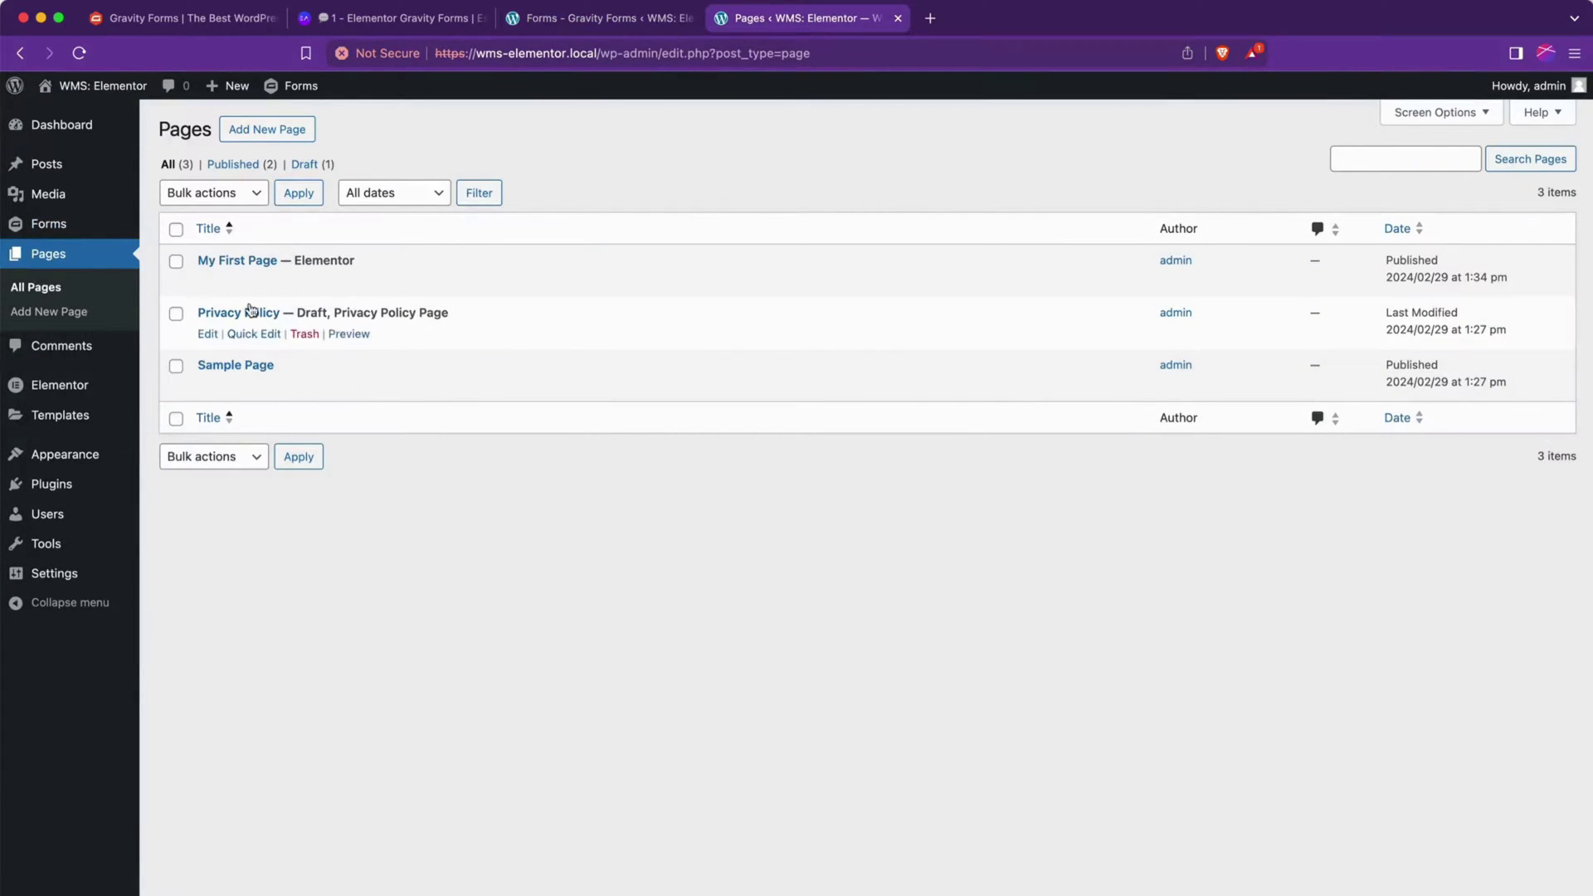
super+click(340, 281)
click(959, 29)
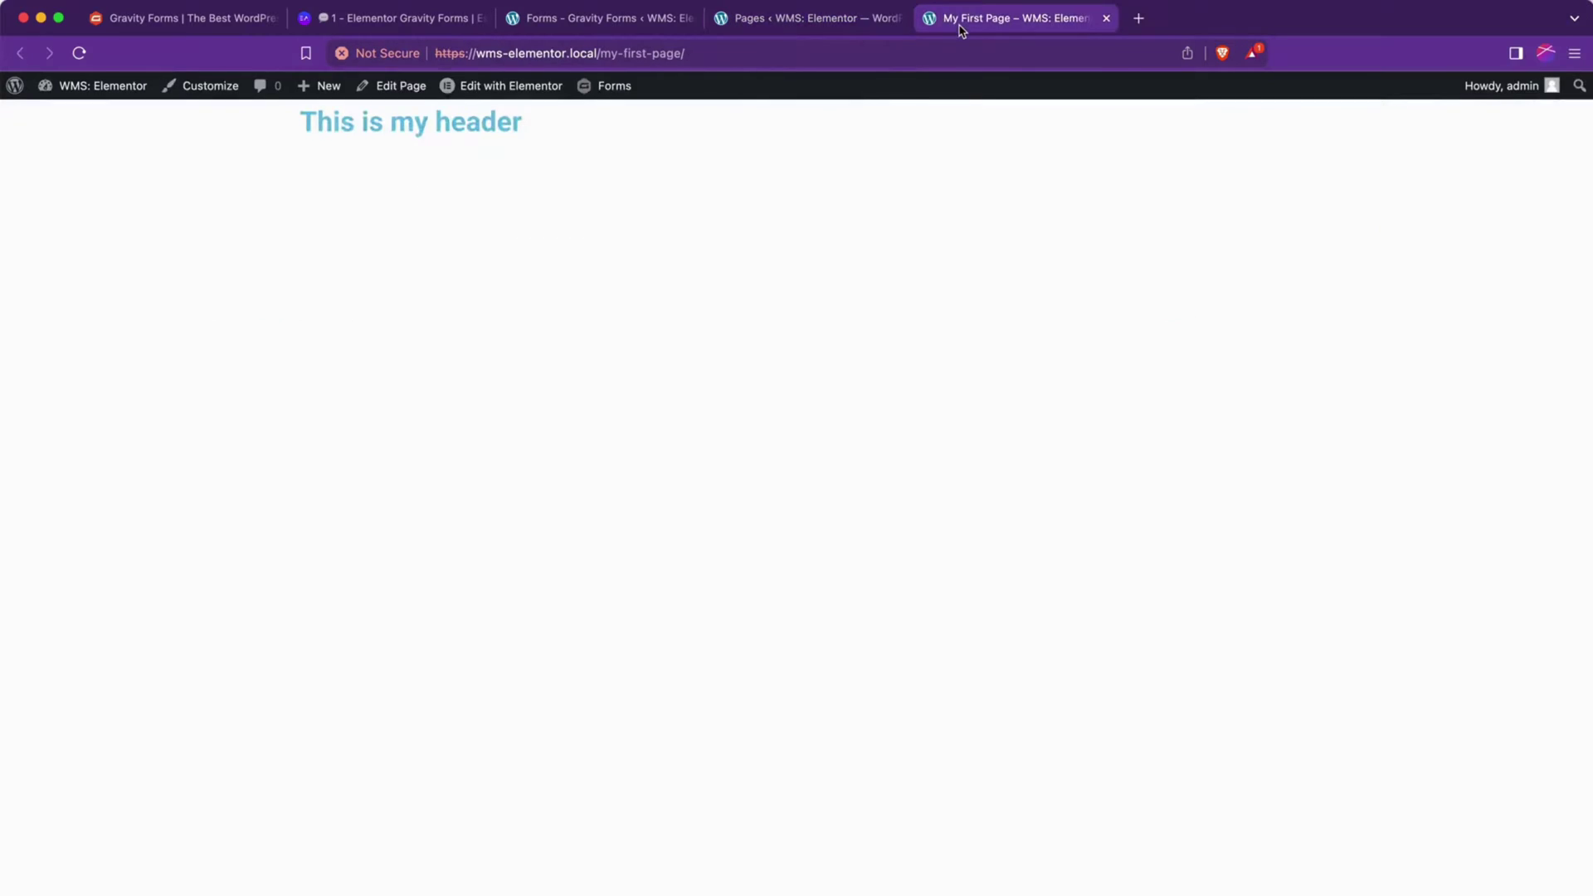
click(605, 24)
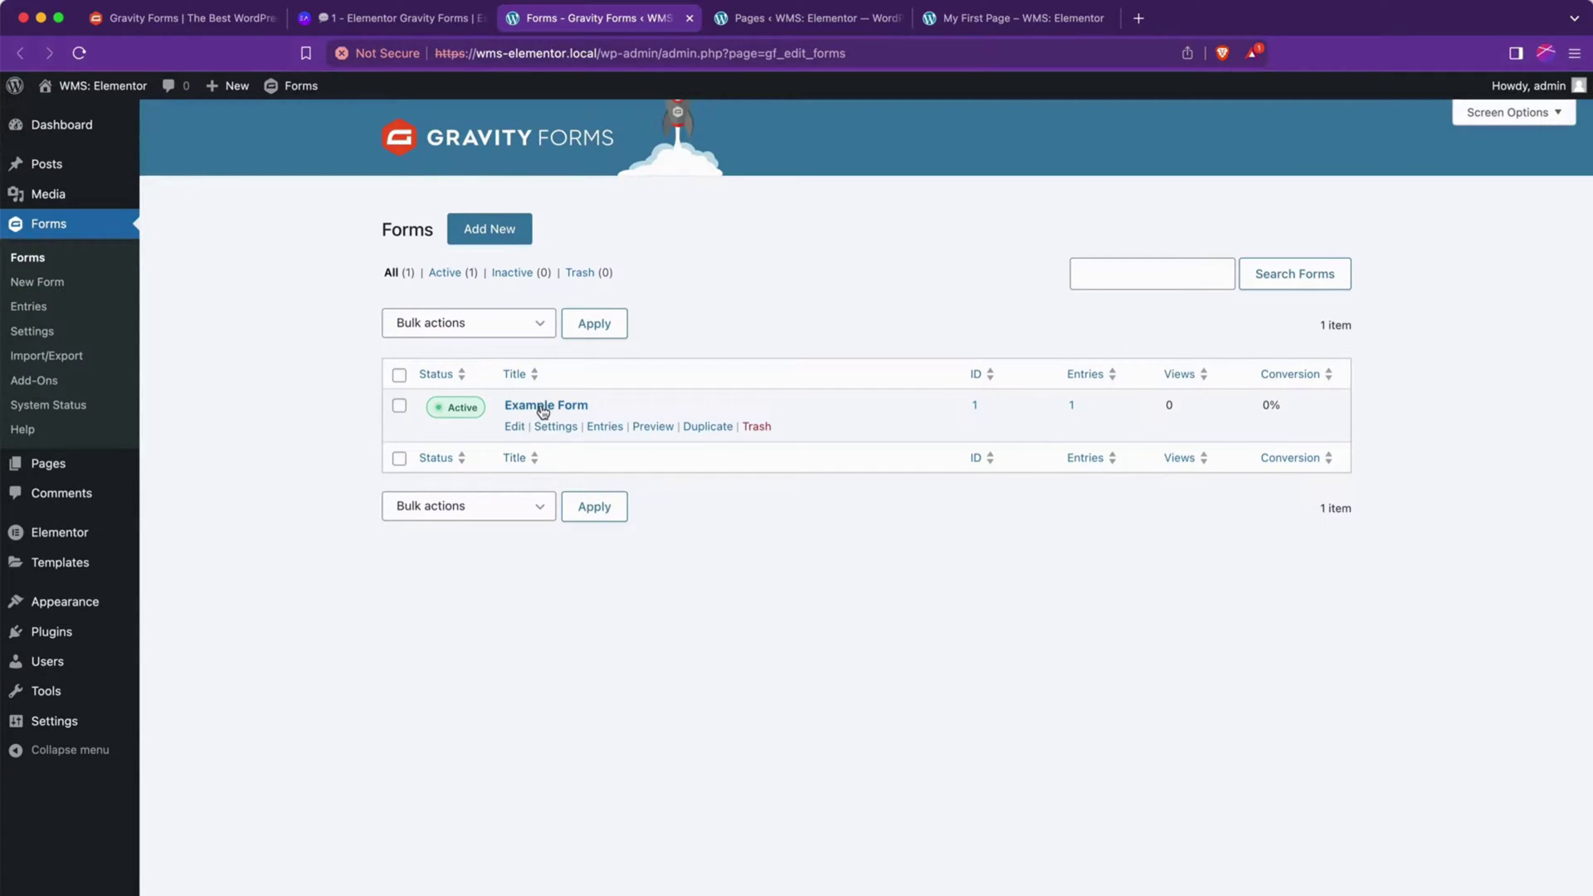
Step: Copy Example Form's embed shortcode from its Embed Form panel
click(515, 428)
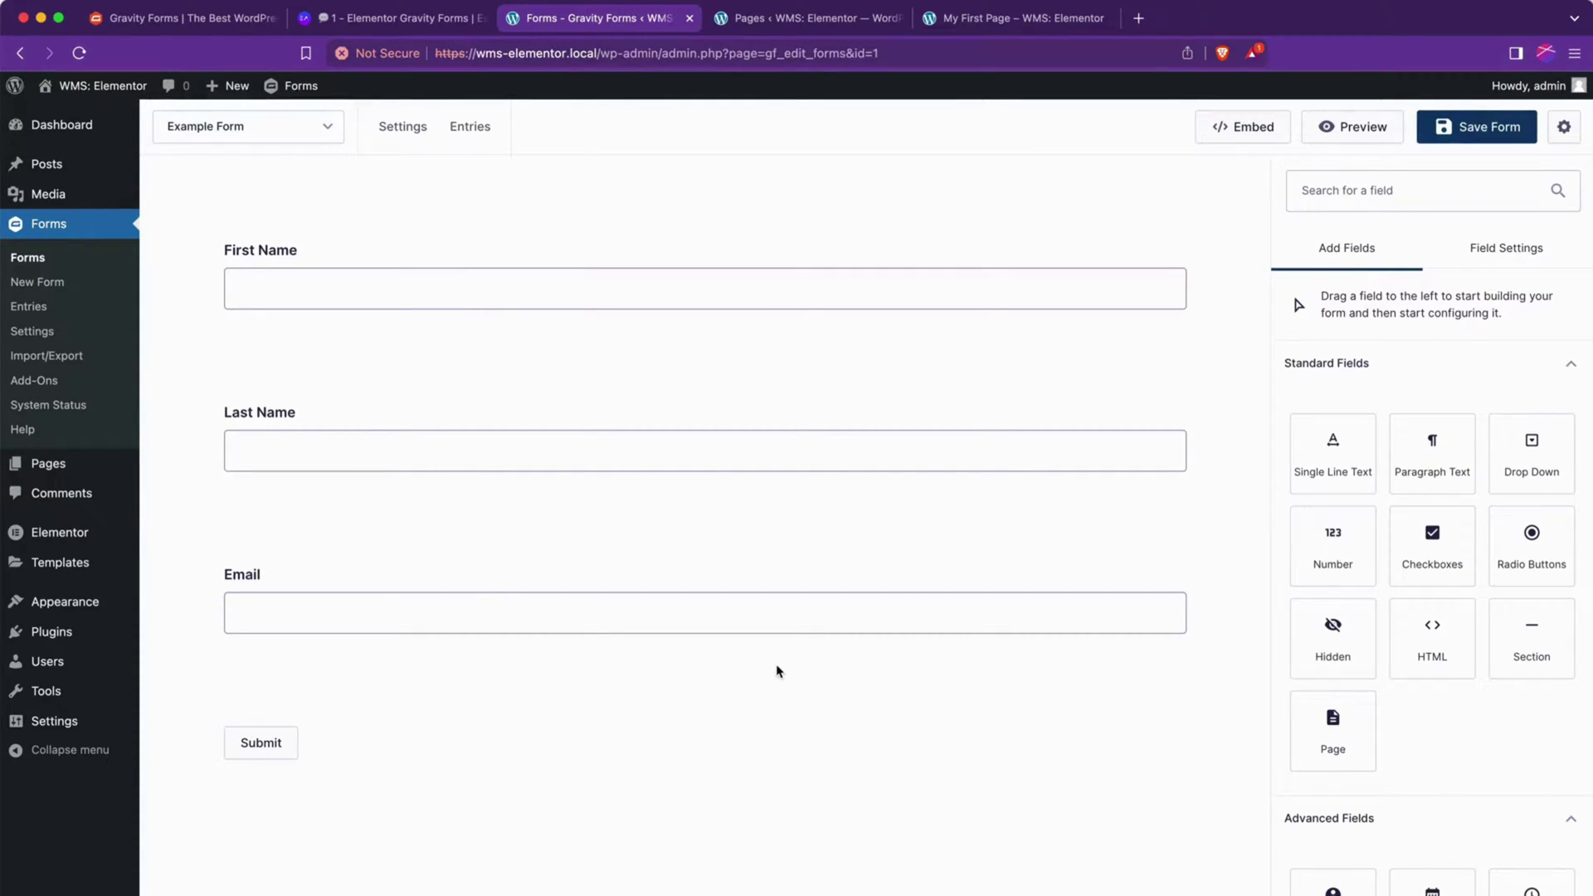
click(1245, 133)
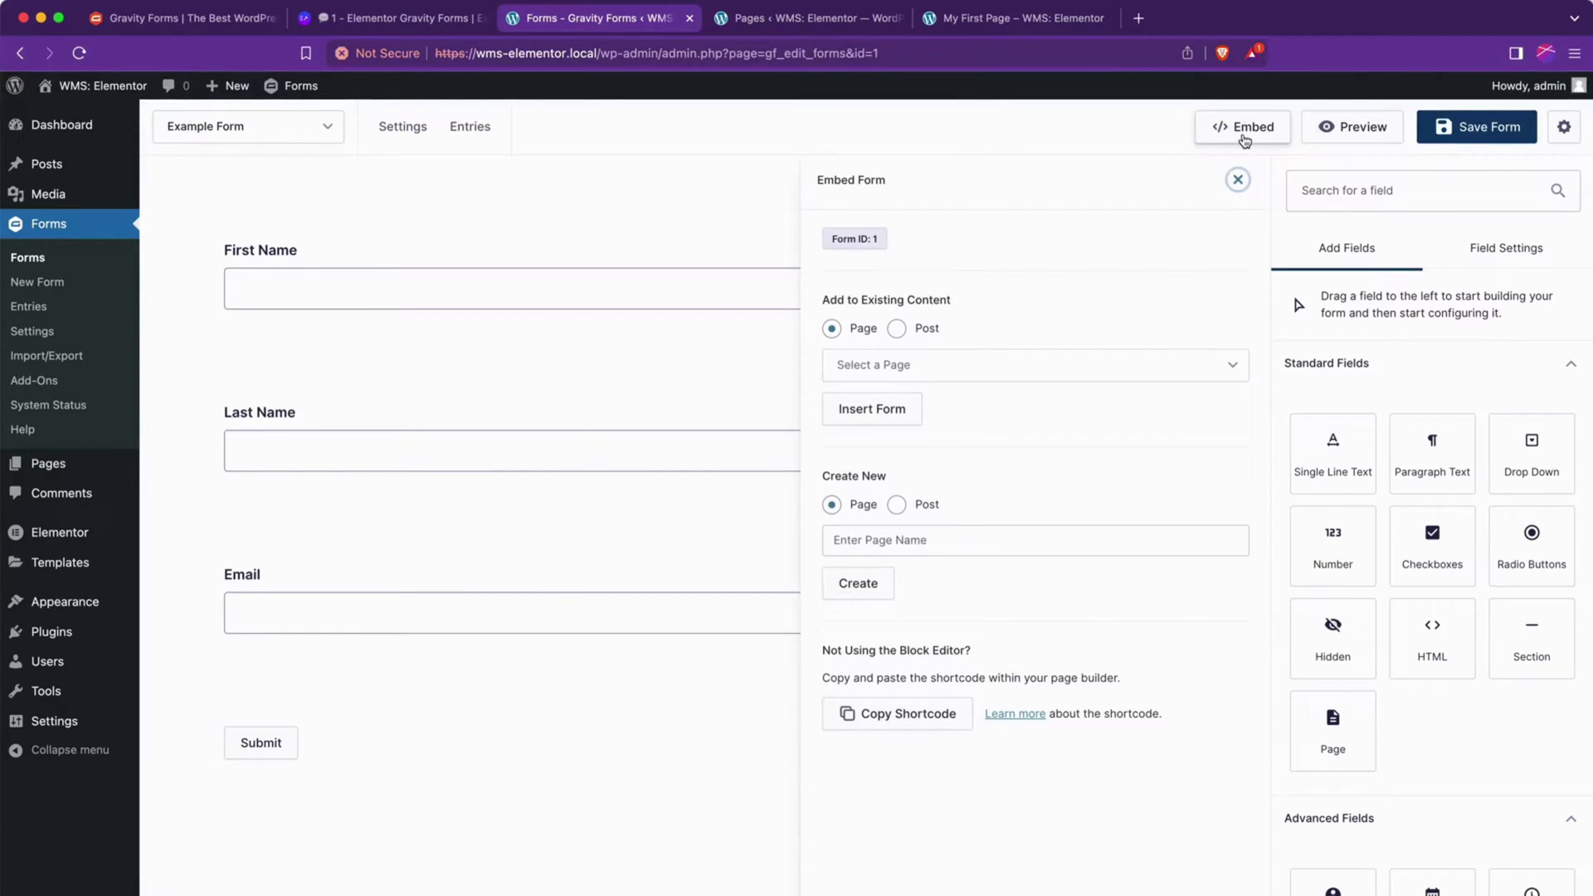
click(888, 731)
click(1237, 179)
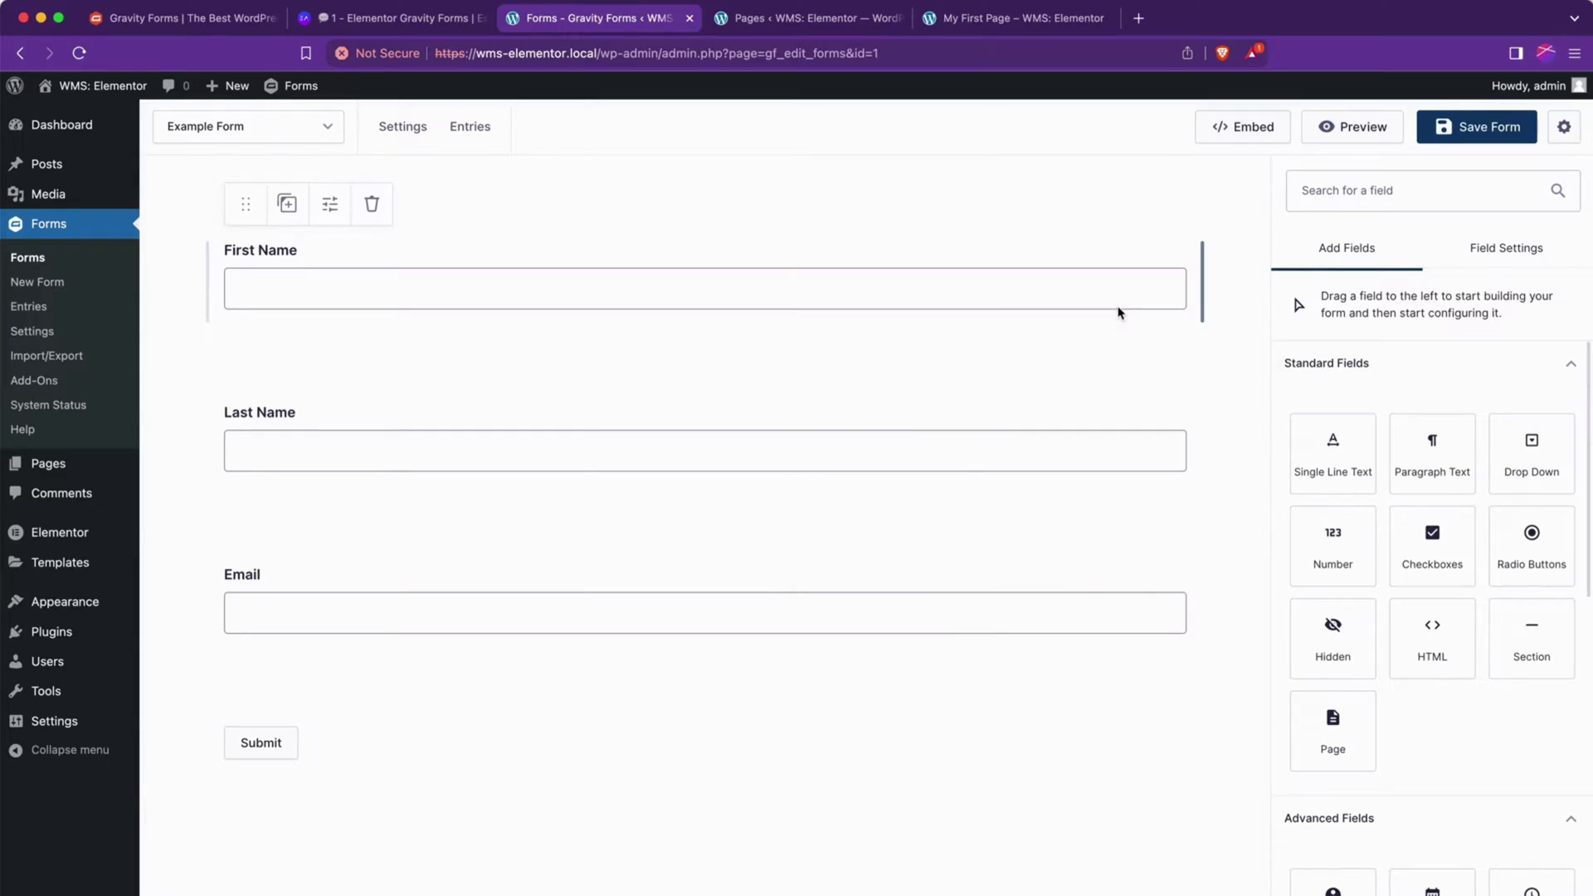
Step: Open My First Page with Elementor and delete its Contact Us container
click(836, 21)
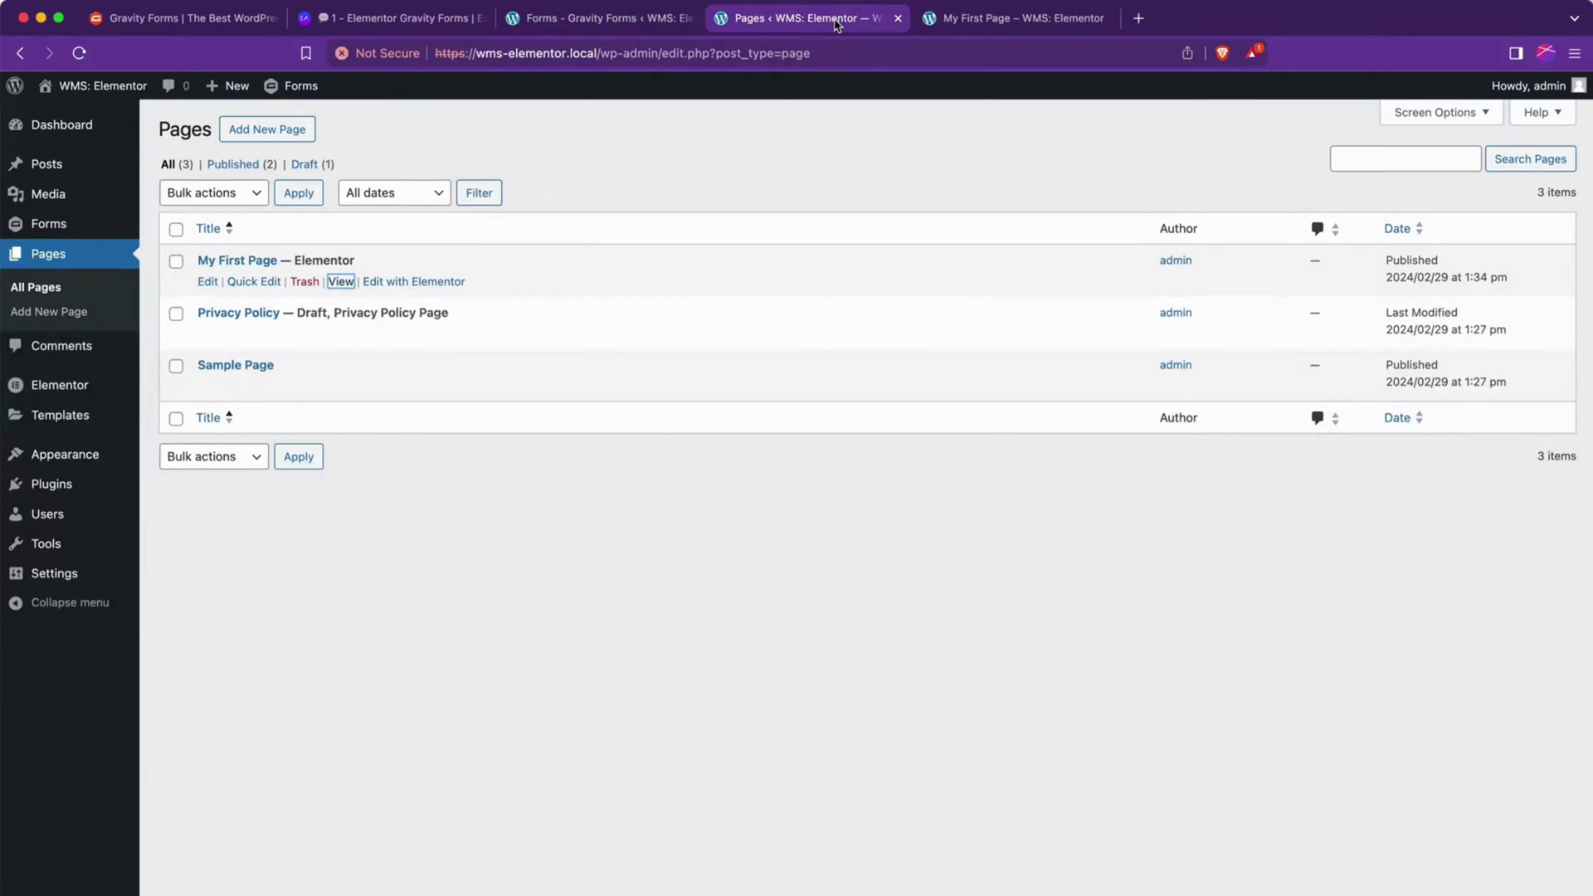
click(415, 282)
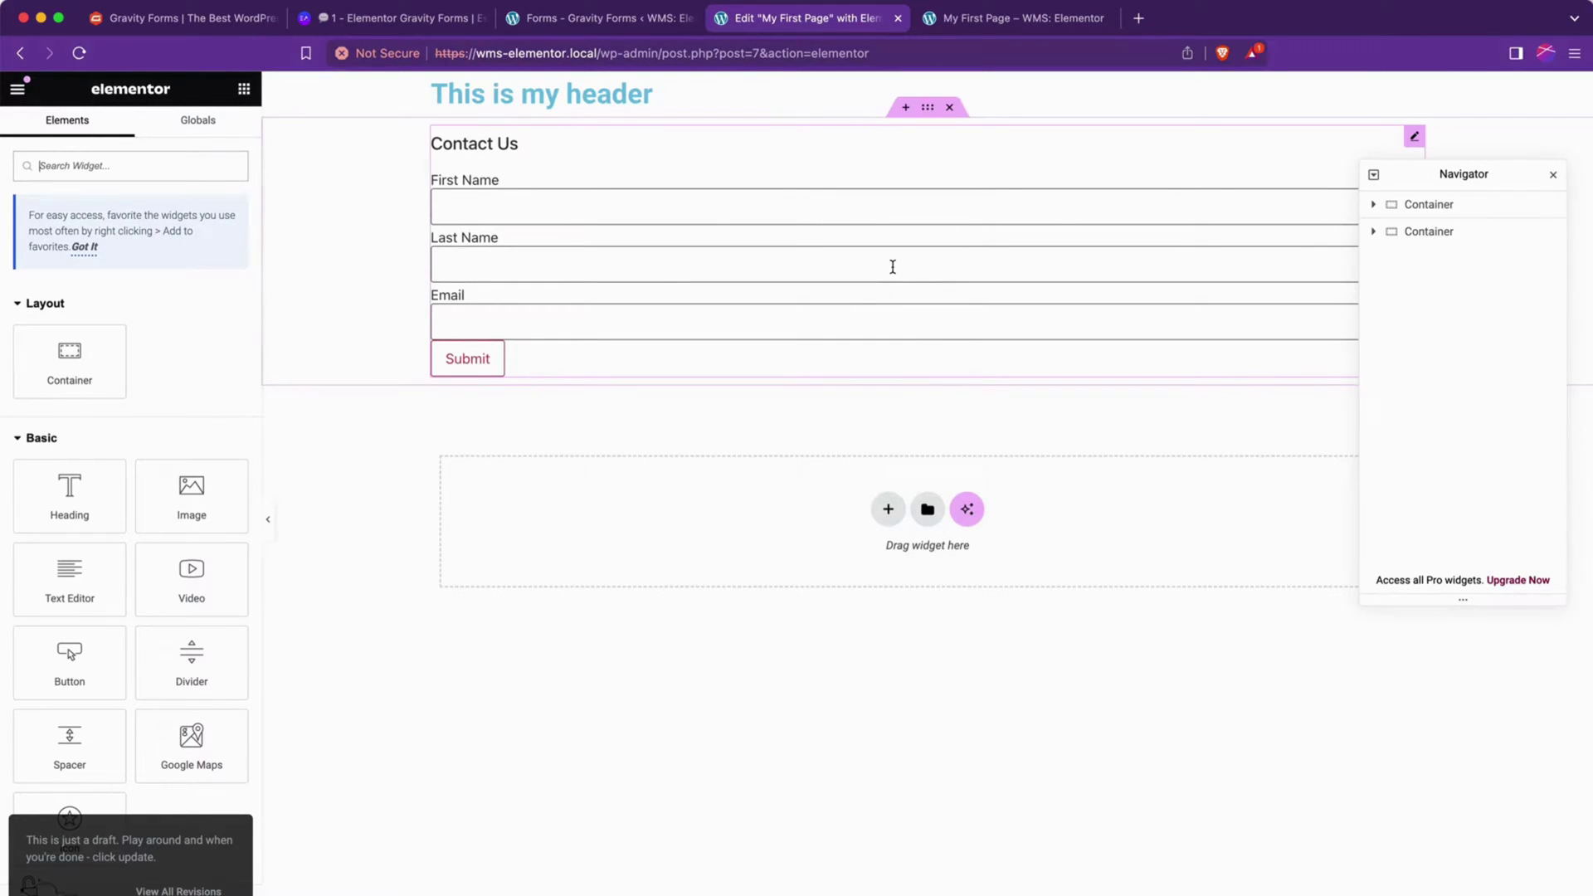
click(949, 107)
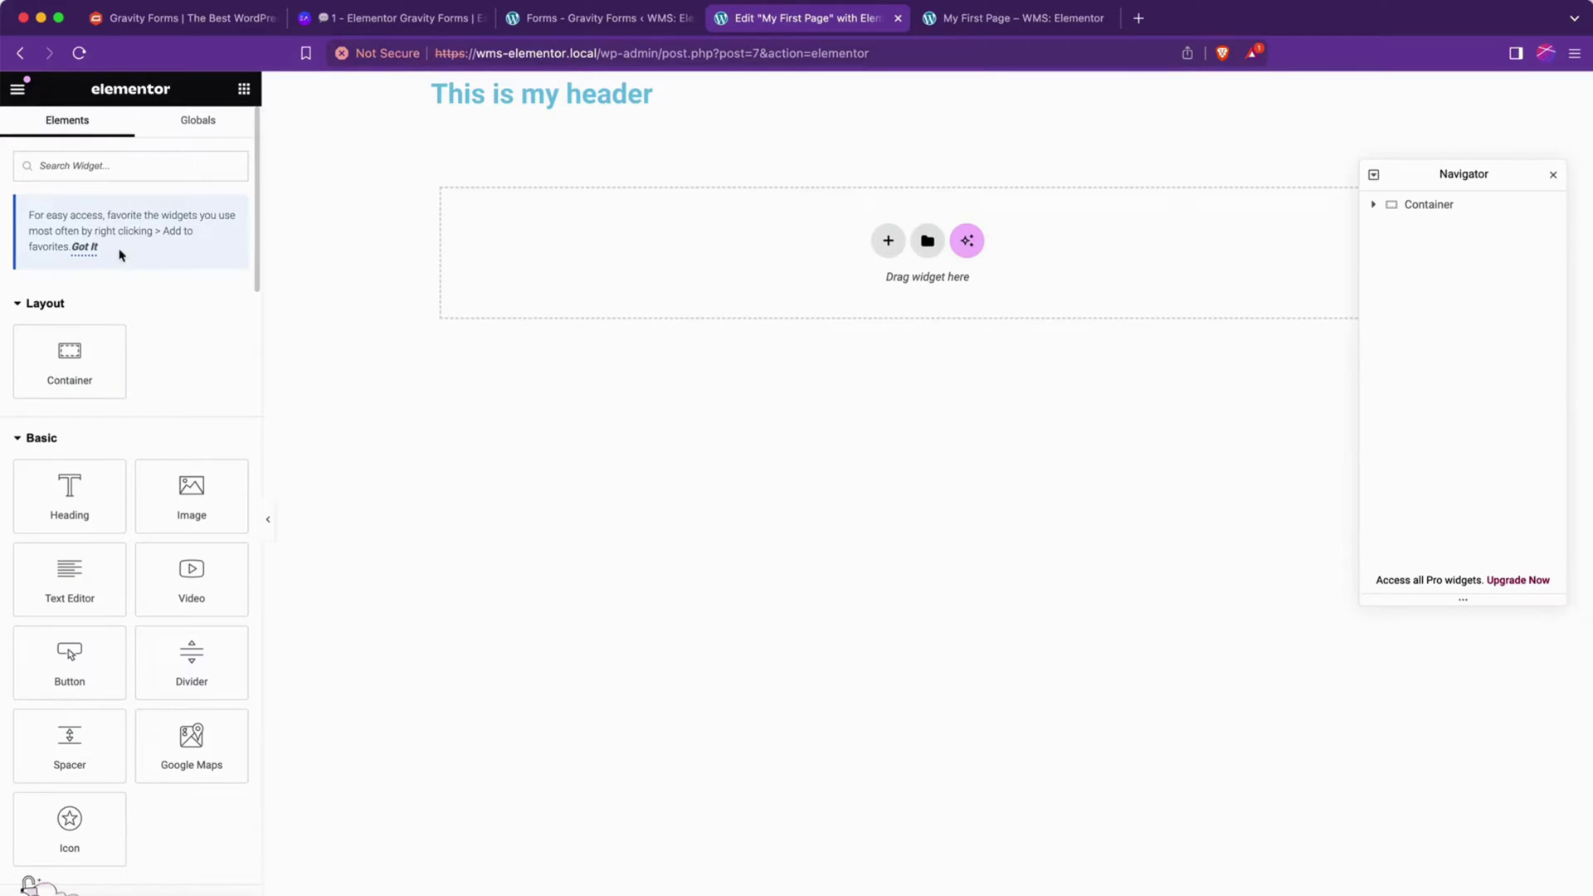
Step: Collapse the Basic, Pro and General widget groups and expand WordPress down to its Form widget
scroll(126, 299, down, 1)
scroll(133, 295, down, 1)
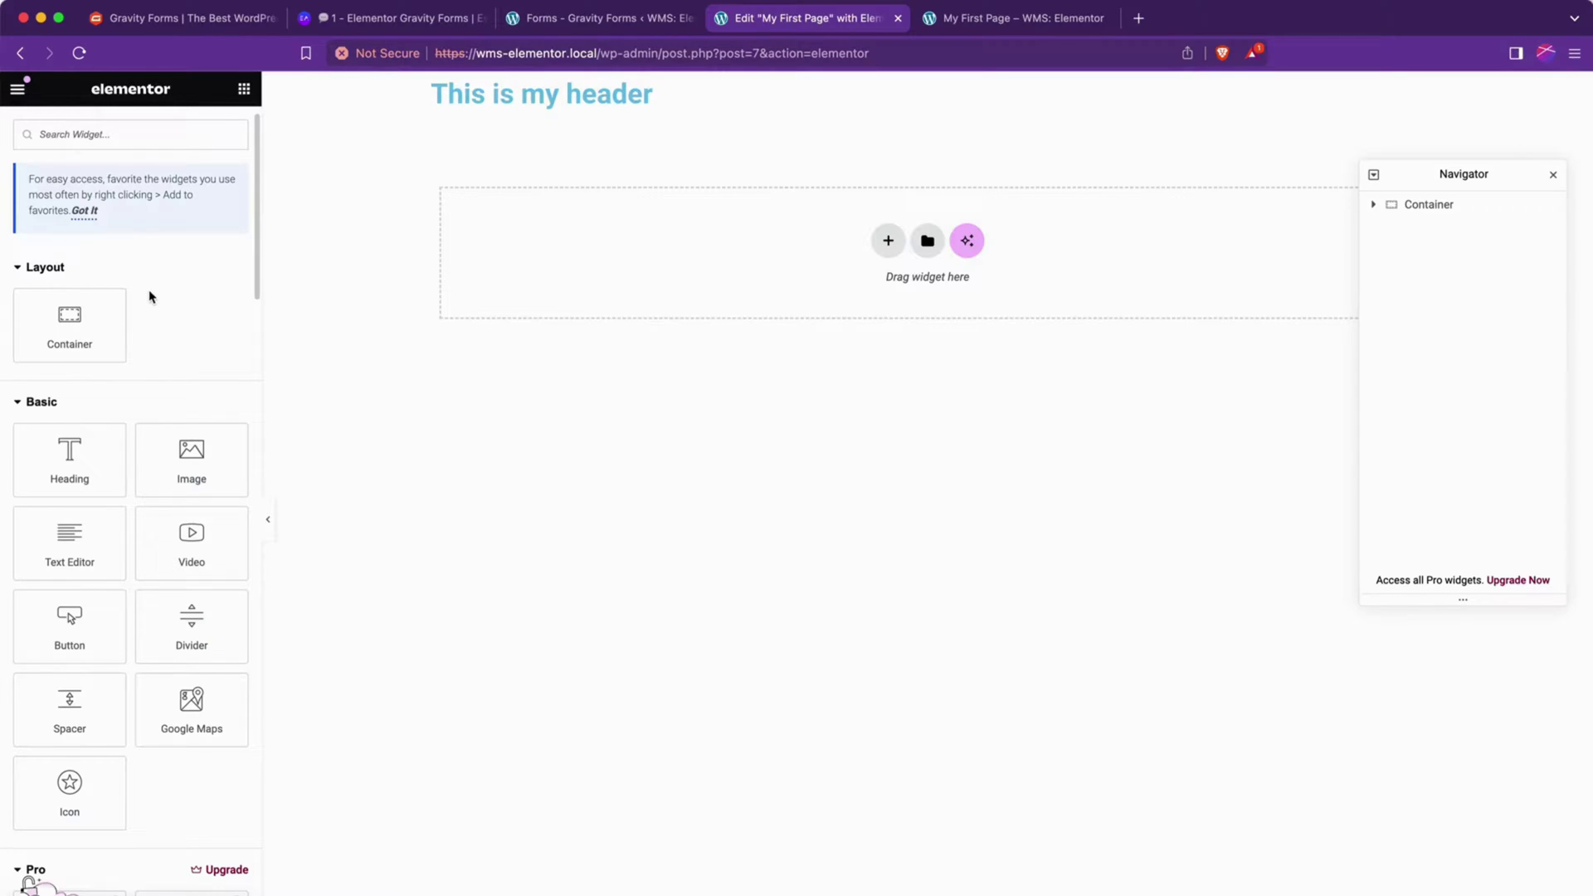
scroll(173, 305, down, 1)
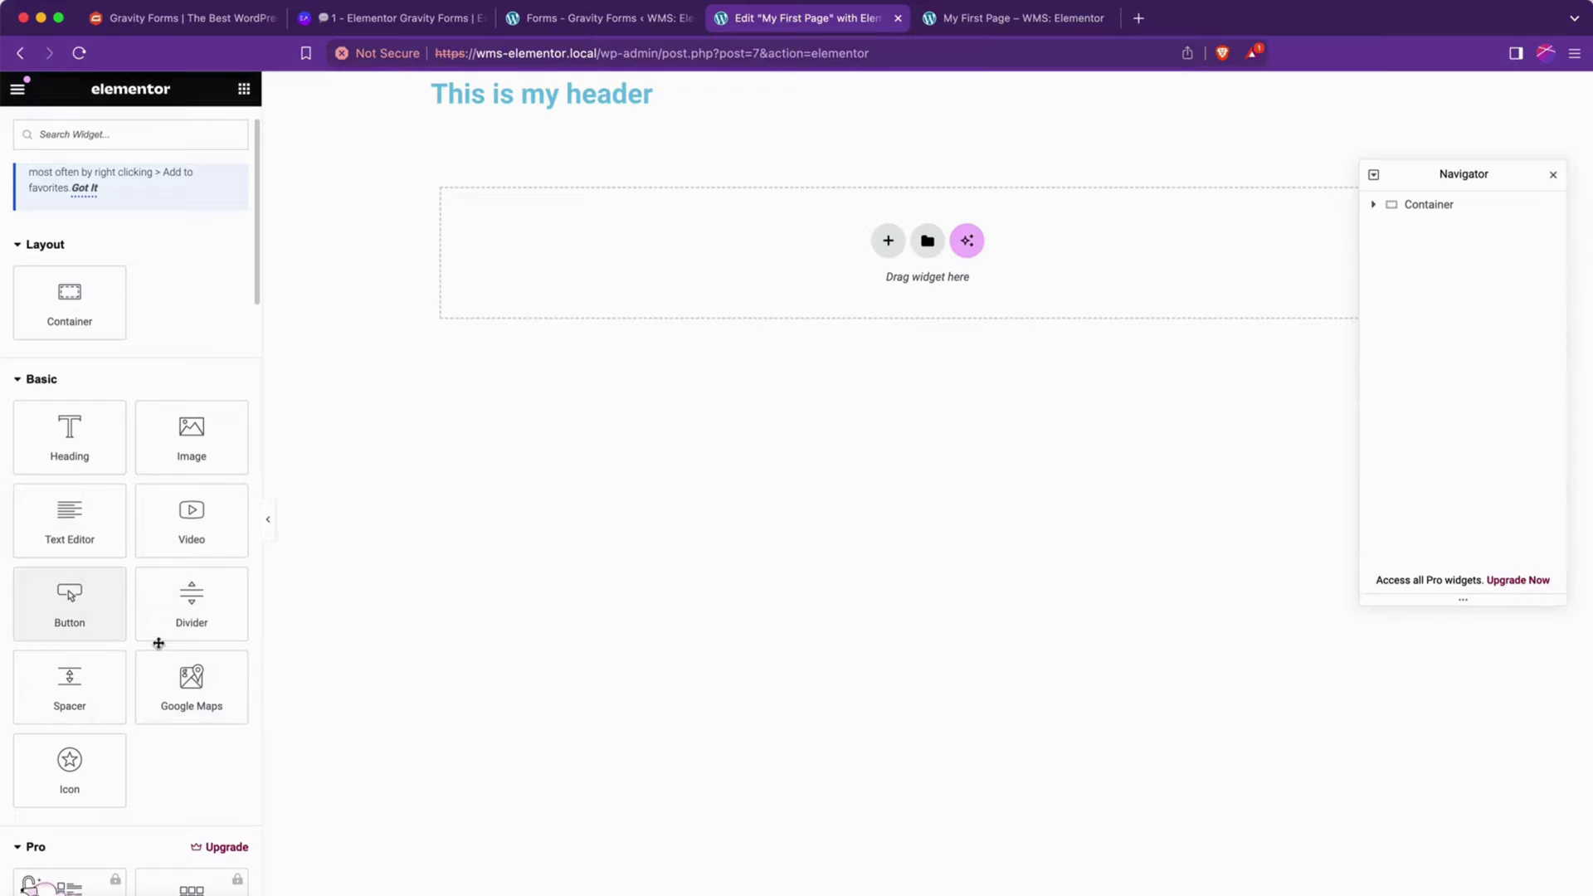
click(19, 382)
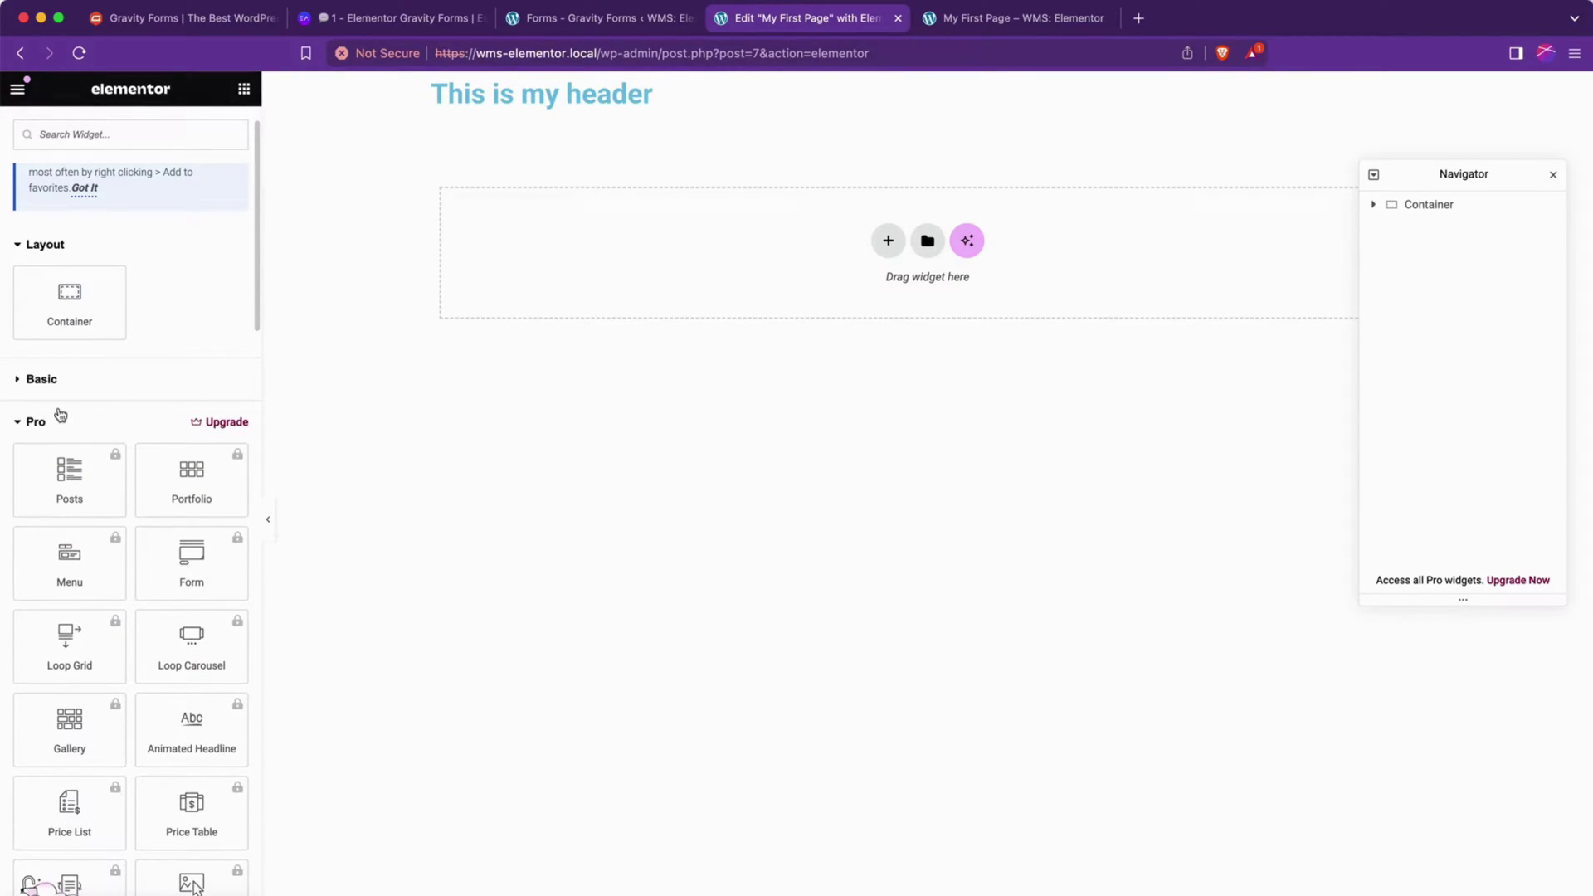
scroll(57, 415, down, 3)
click(14, 343)
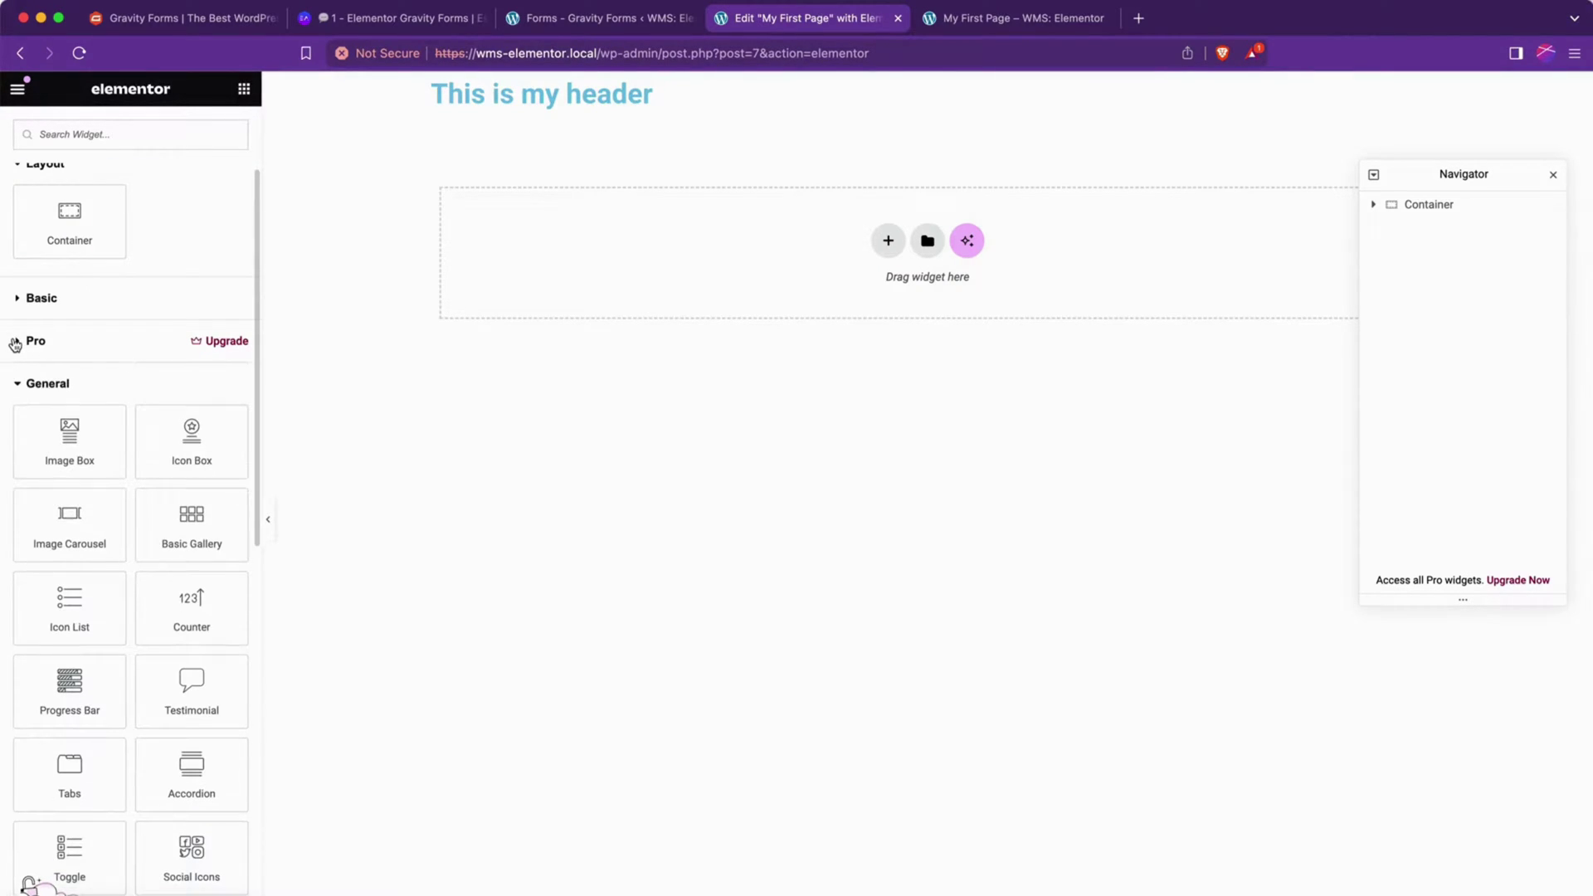
click(18, 384)
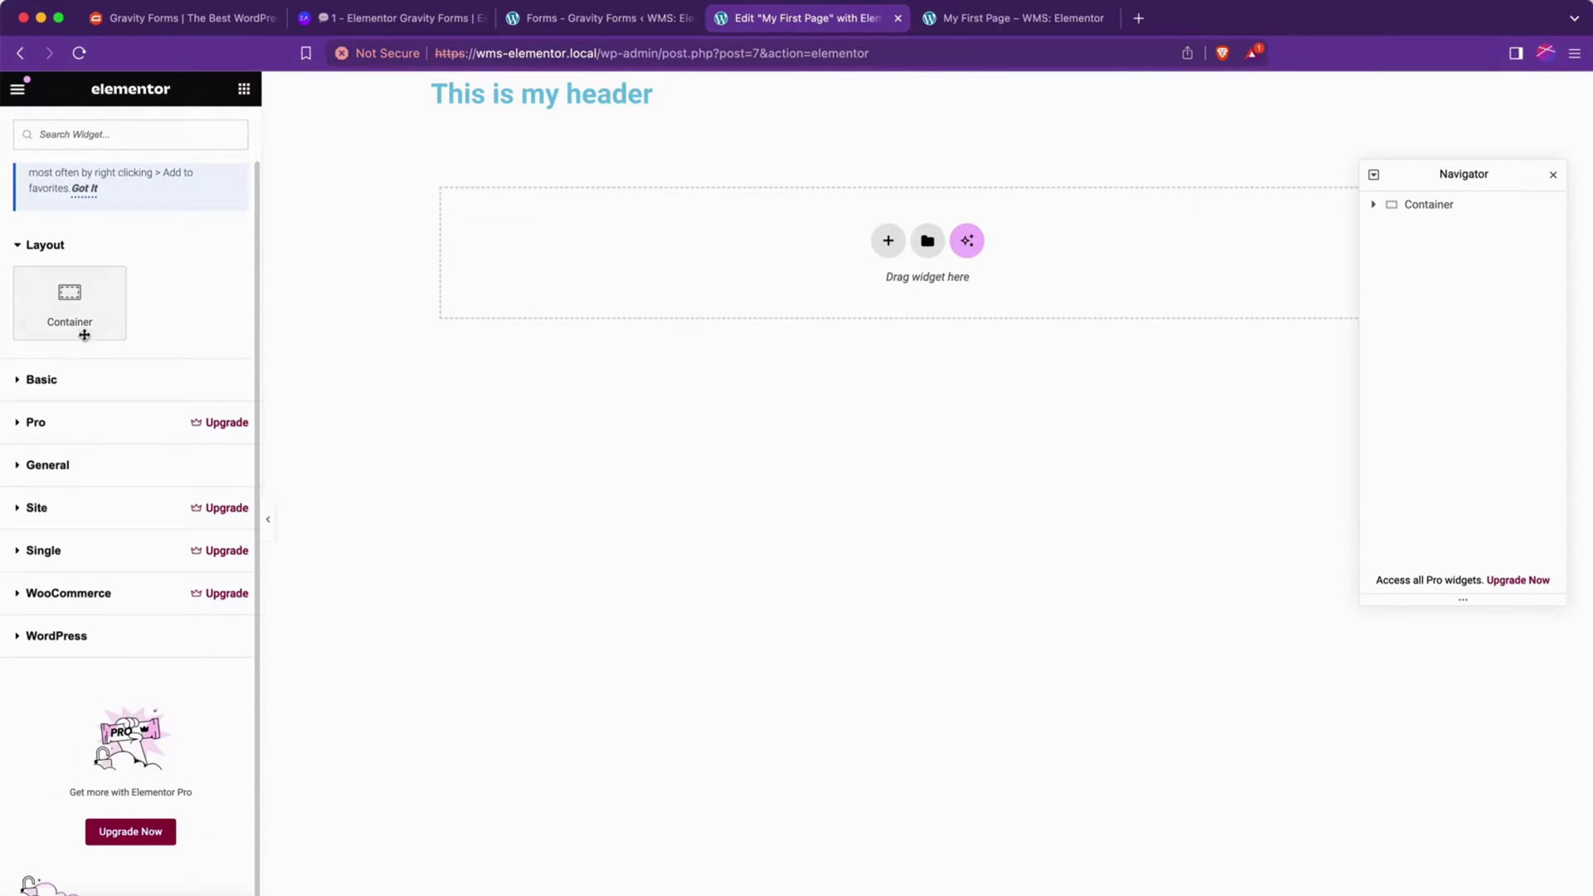
click(46, 637)
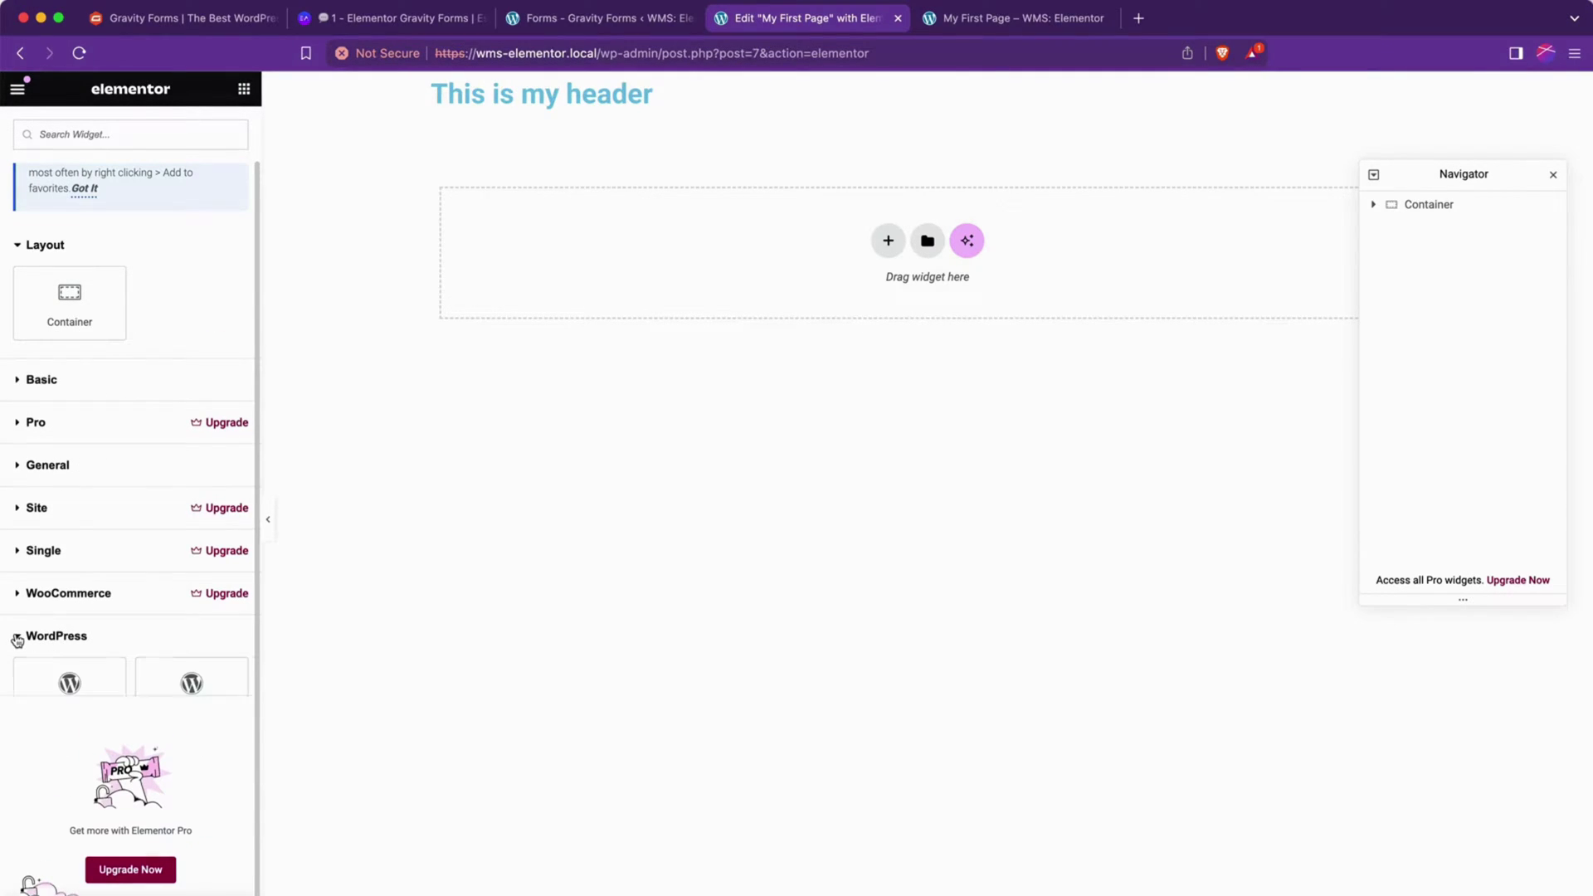
scroll(153, 605, down, 3)
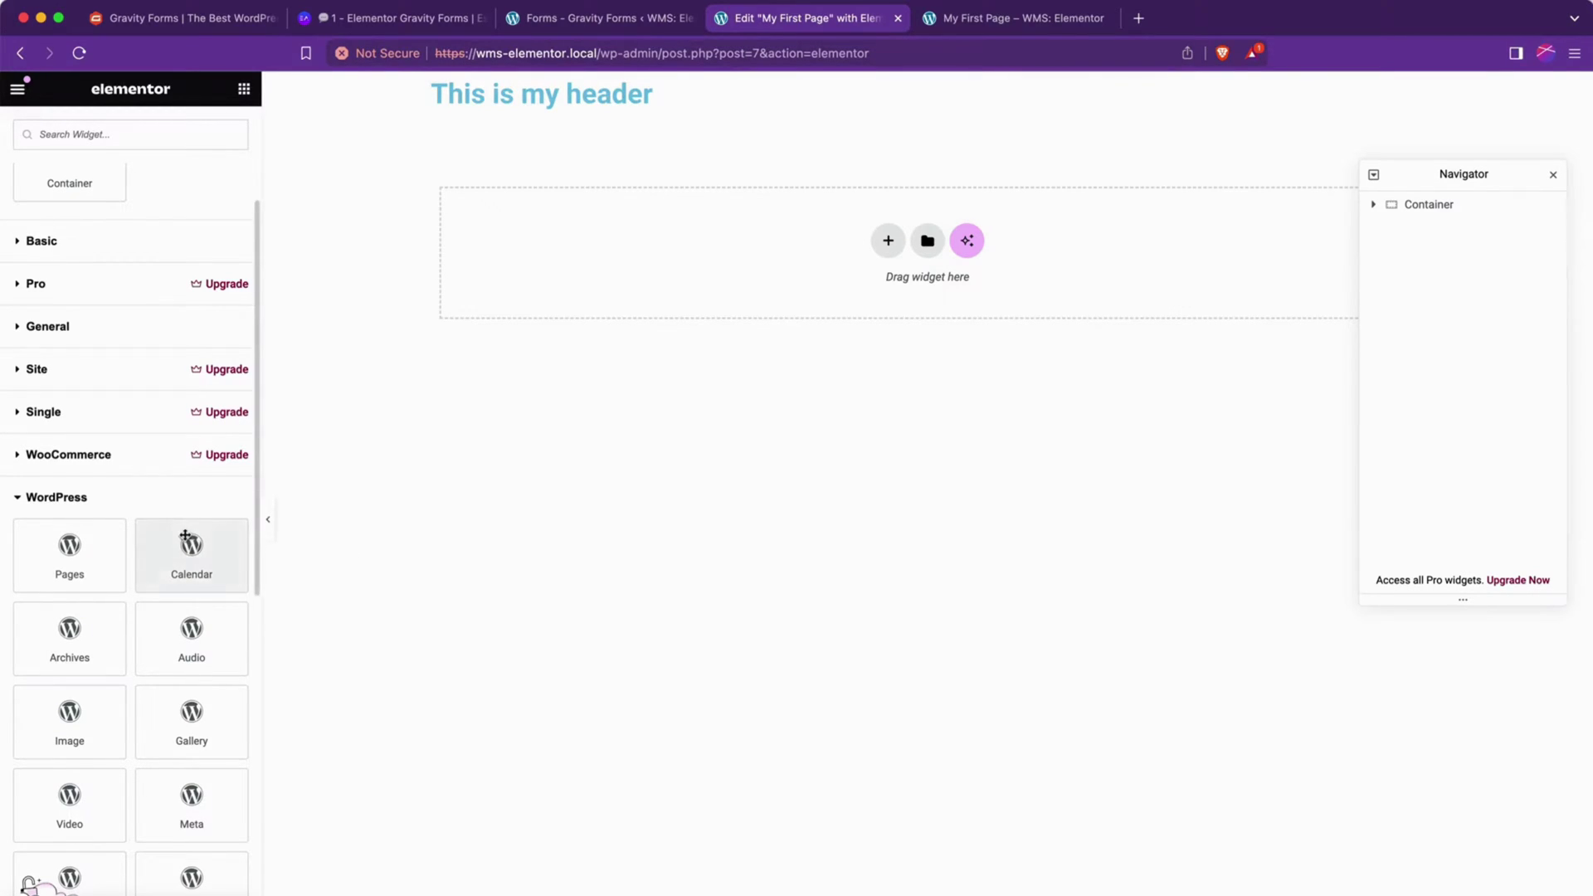
scroll(161, 593, down, 5)
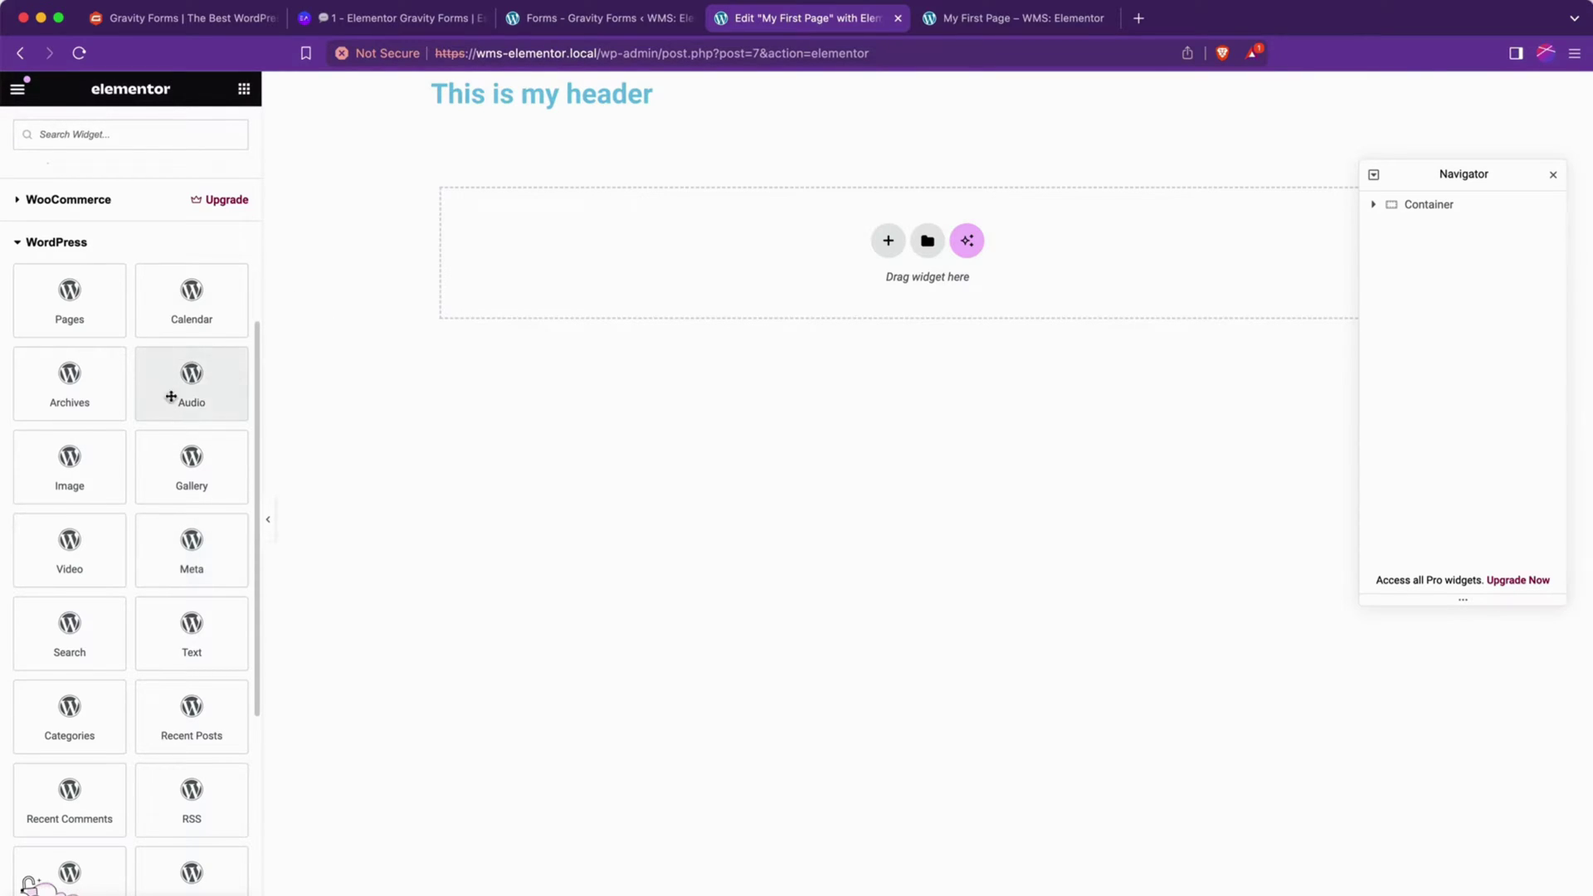
scroll(167, 535, down, 3)
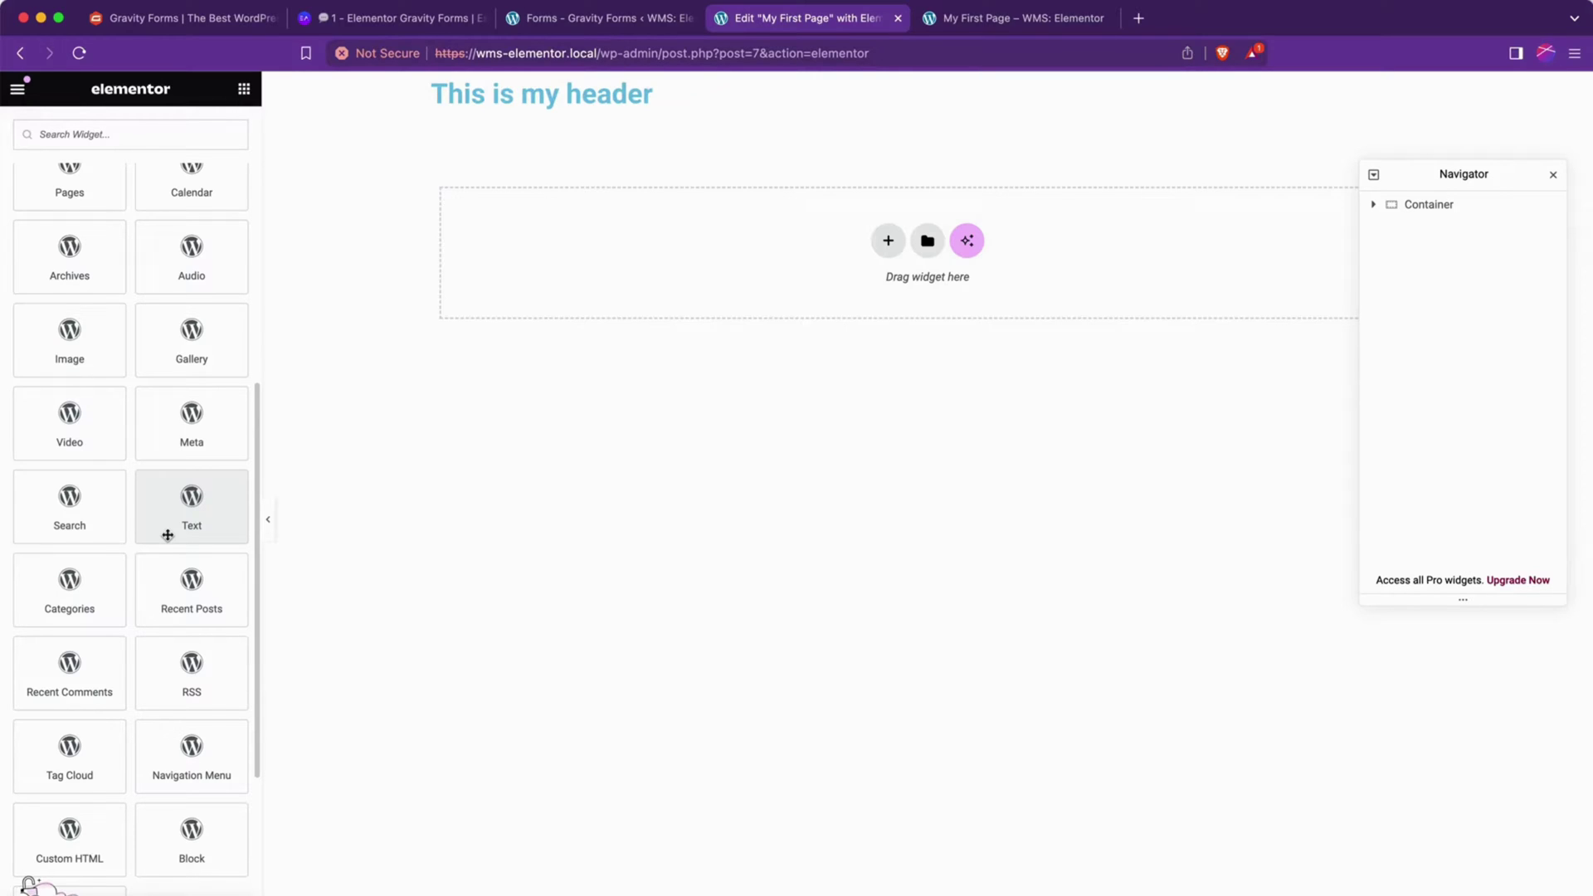
scroll(142, 635, down, 4)
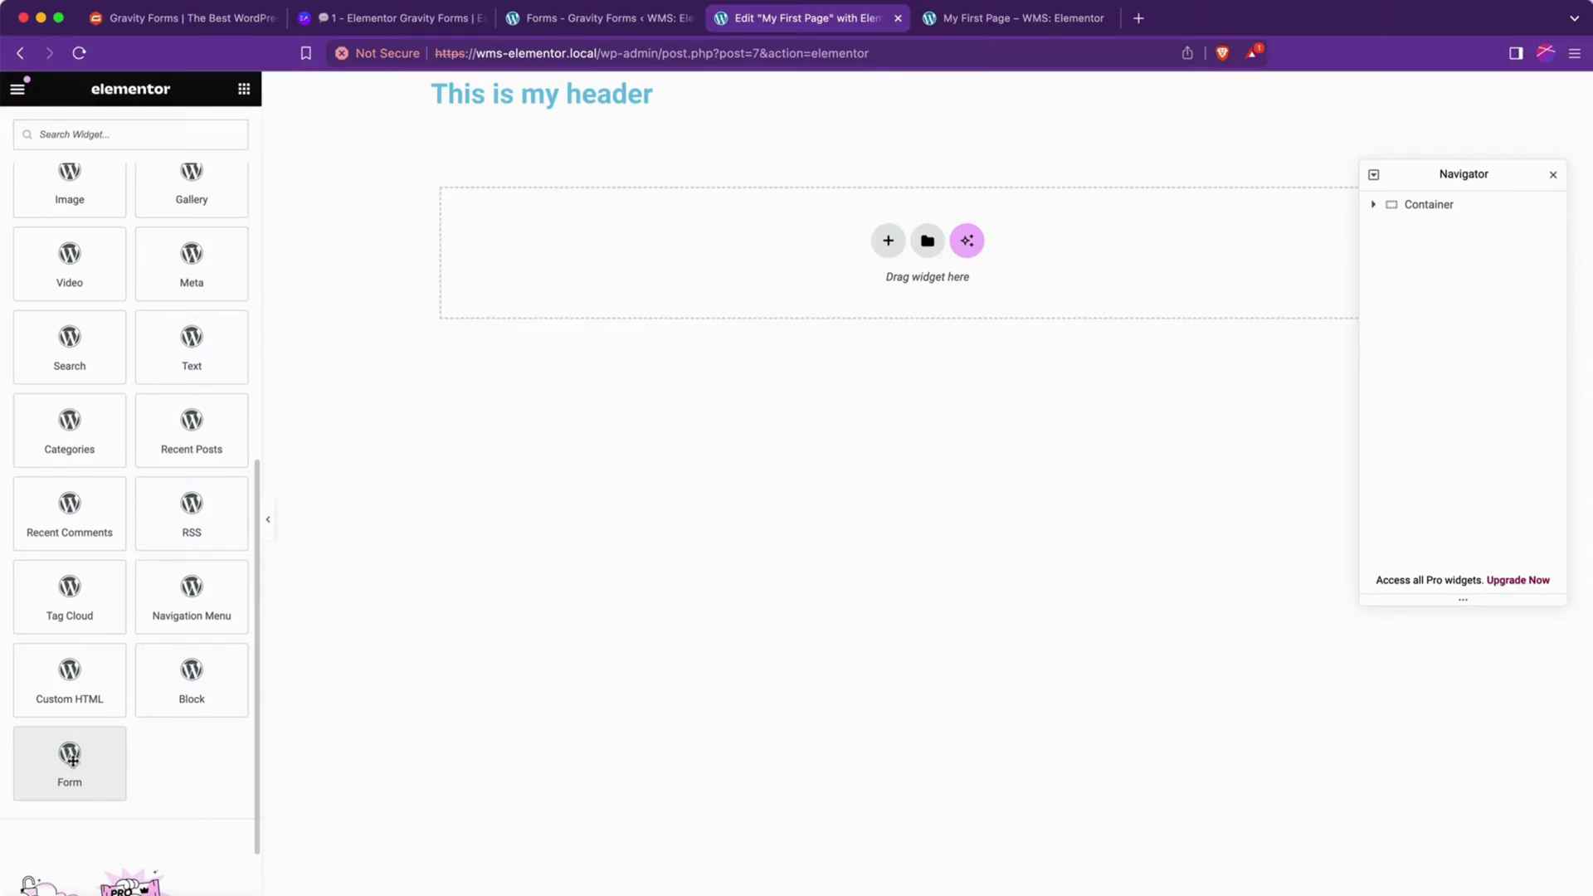
Step: Drop the WordPress Form widget into the empty section, choose Example Form and display its title
drag(71, 759, 935, 245)
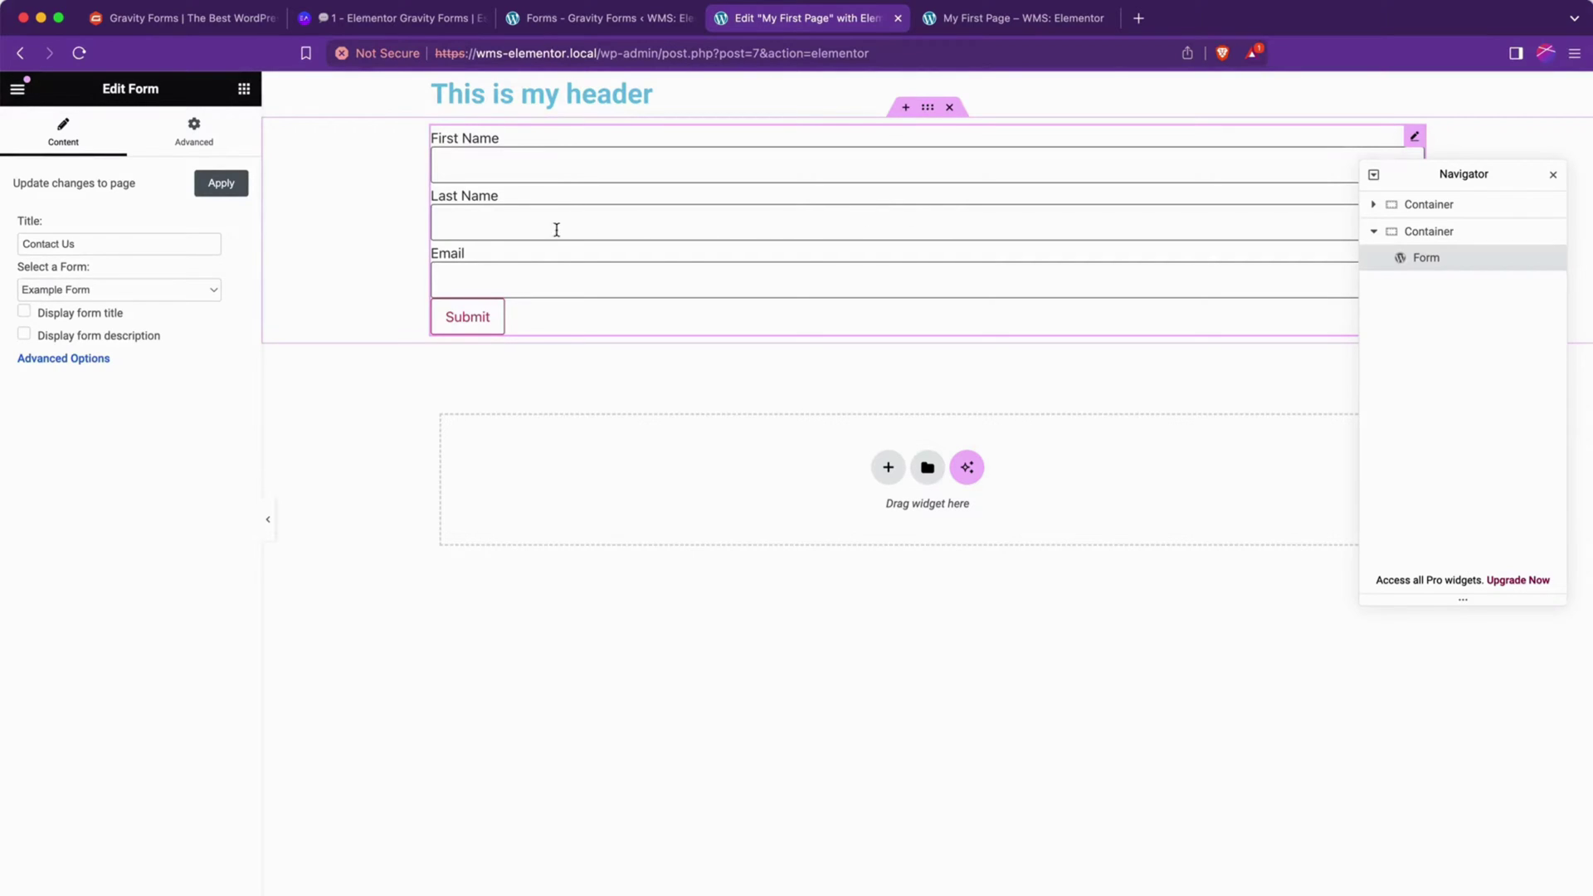
click(188, 291)
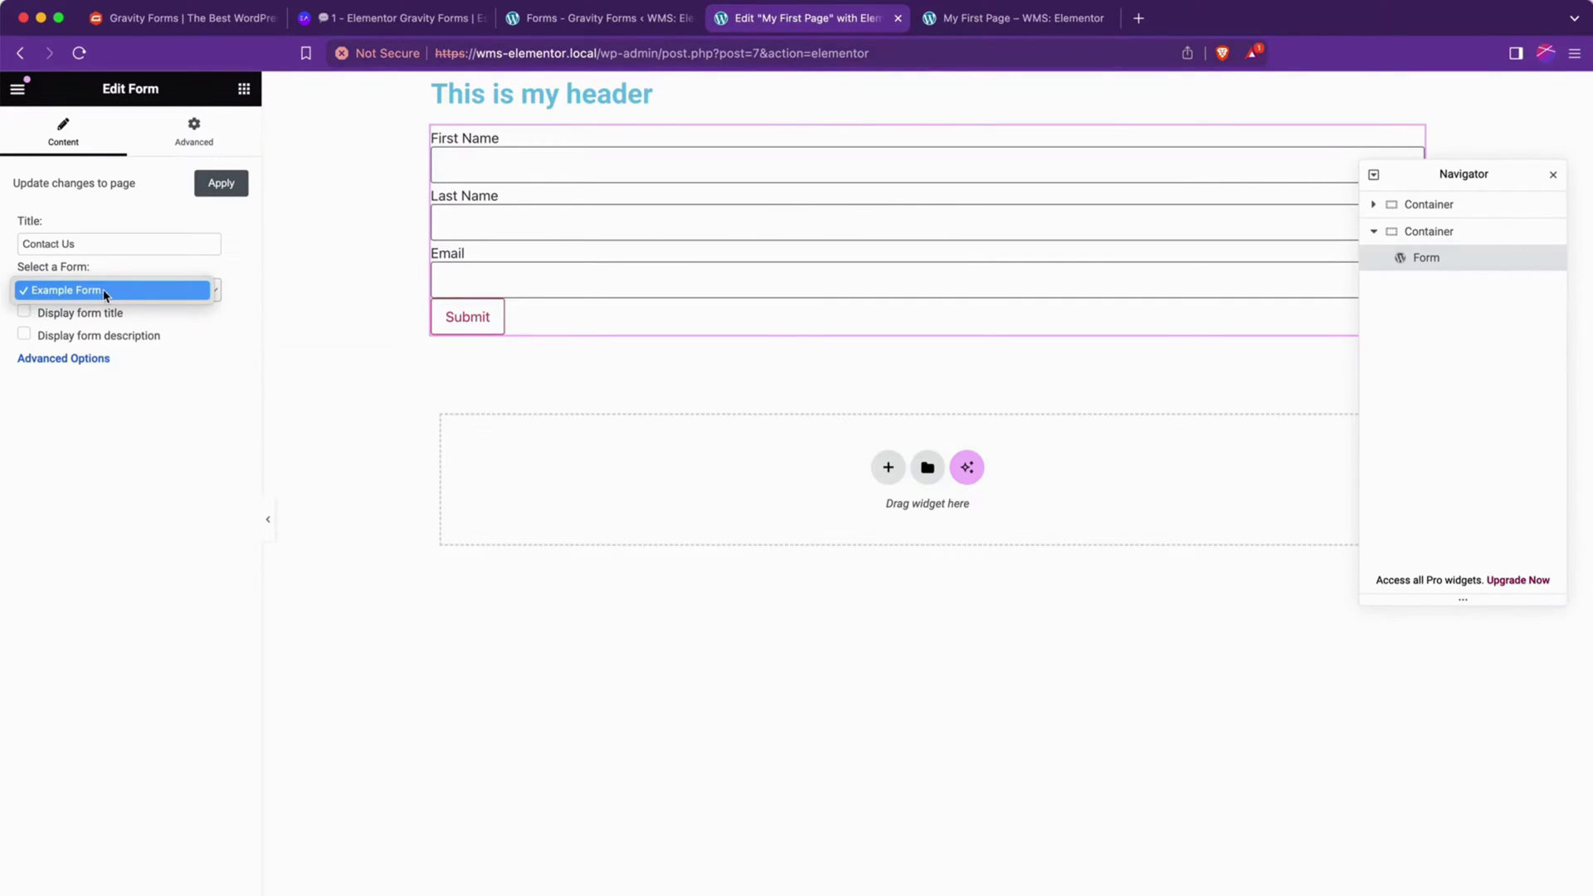
click(143, 299)
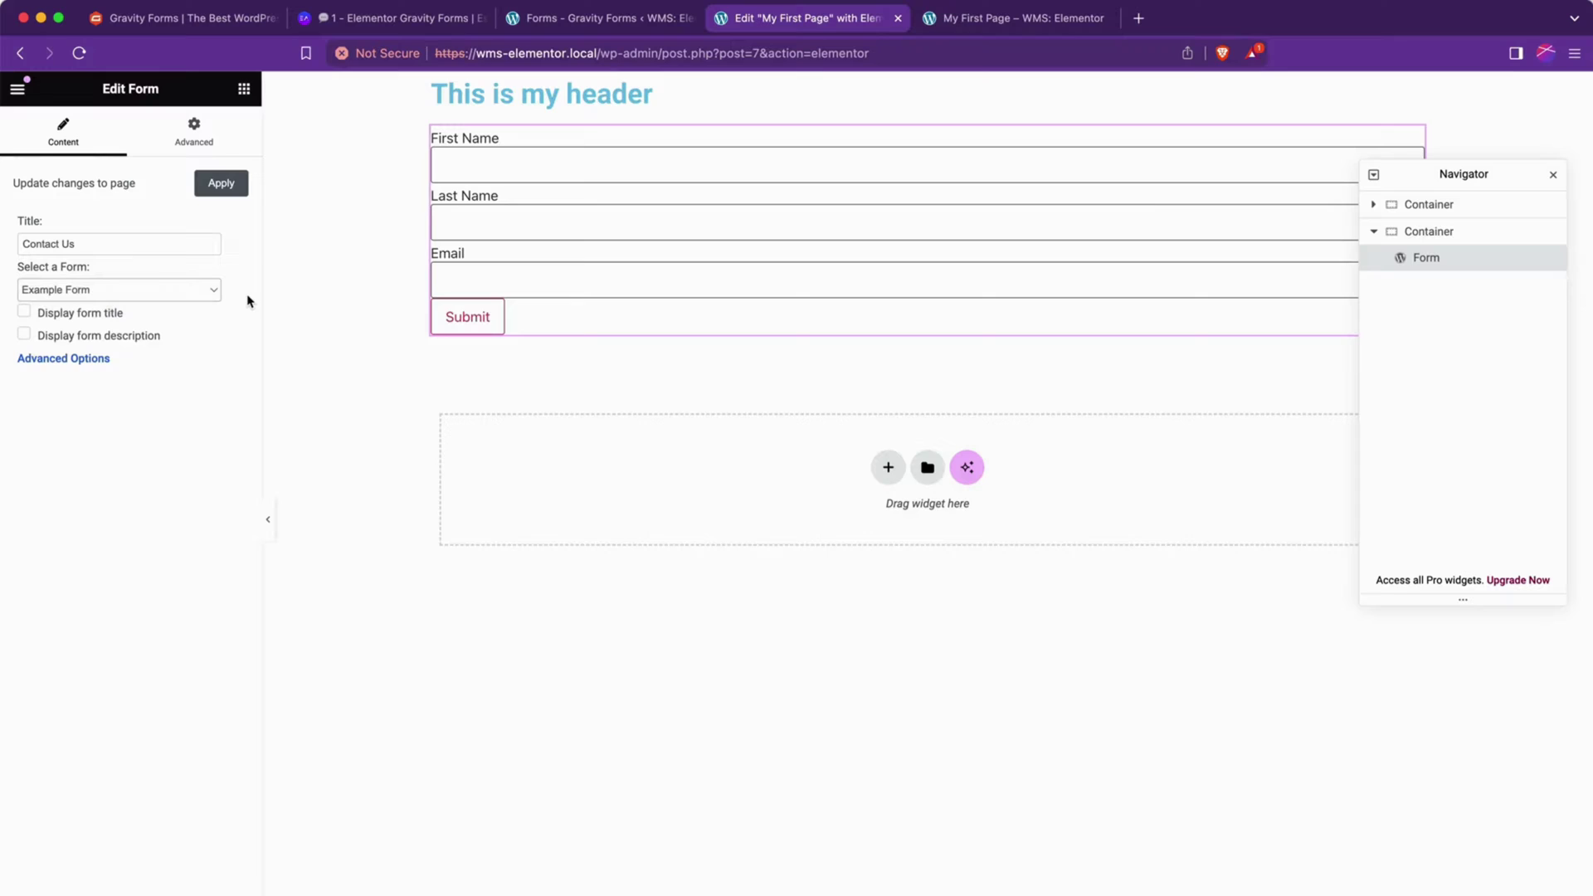
click(91, 315)
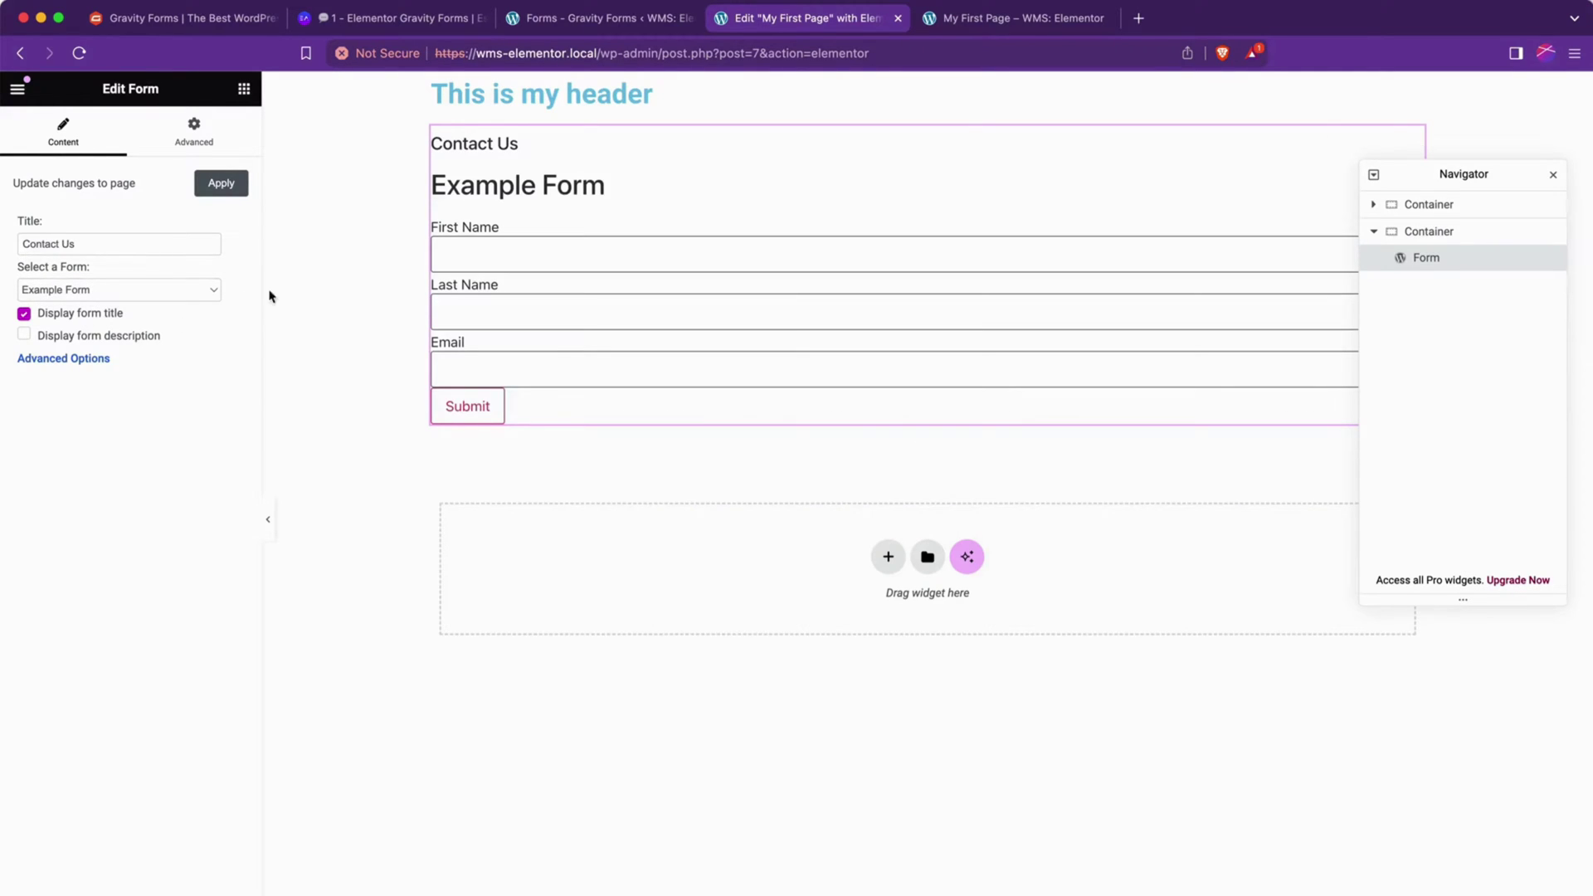
Step: Clear the widget's Contact Us title, leave the description off and expand Advanced Options
triple_click(134, 245)
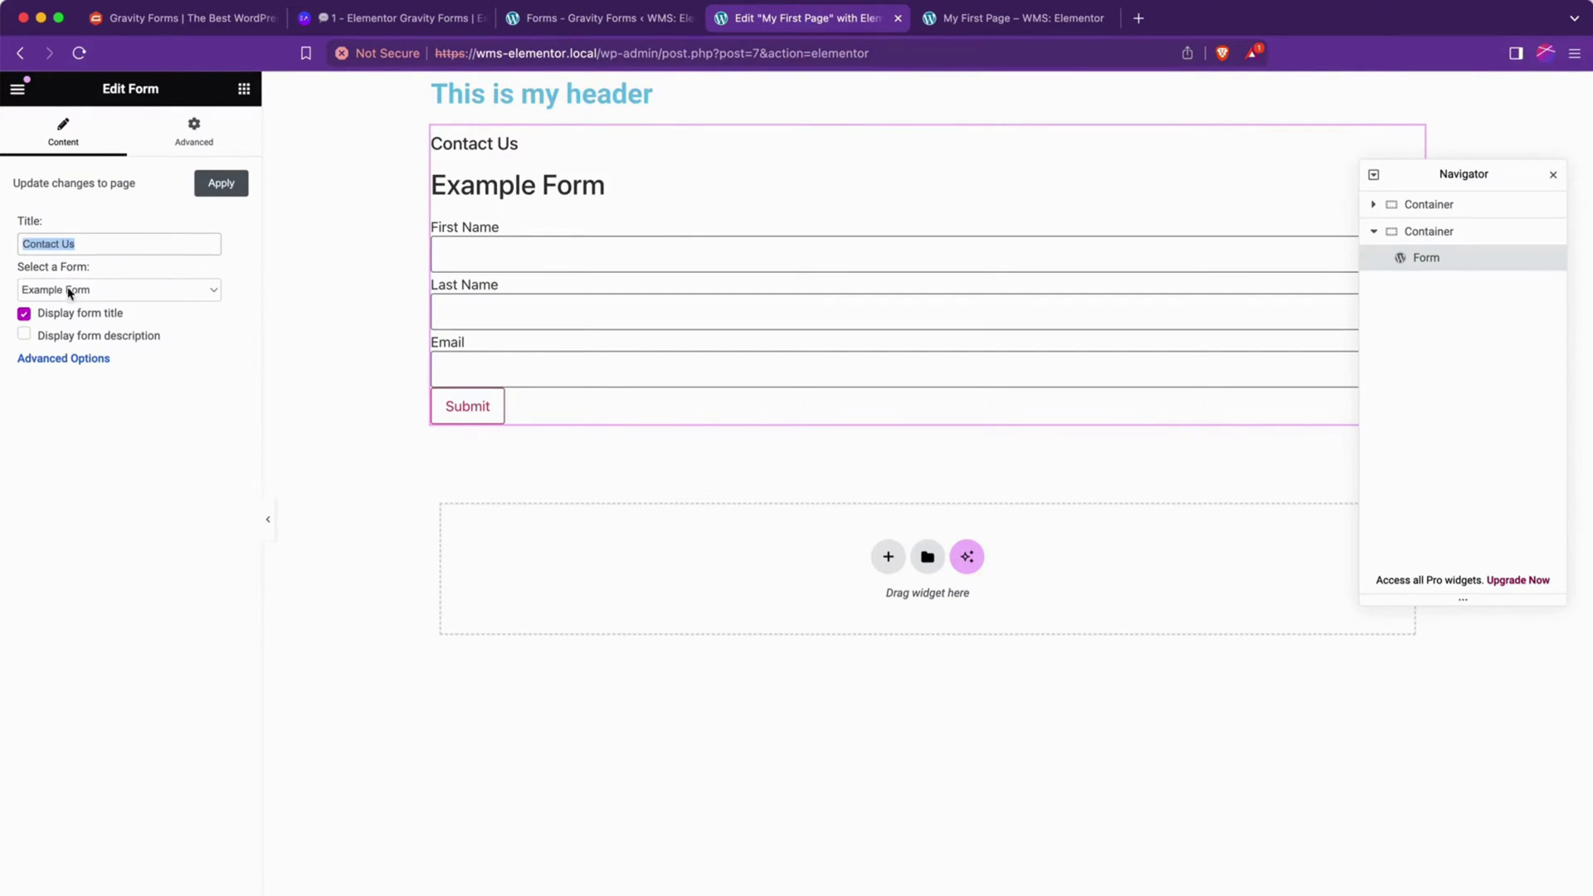
key(BackSpace)
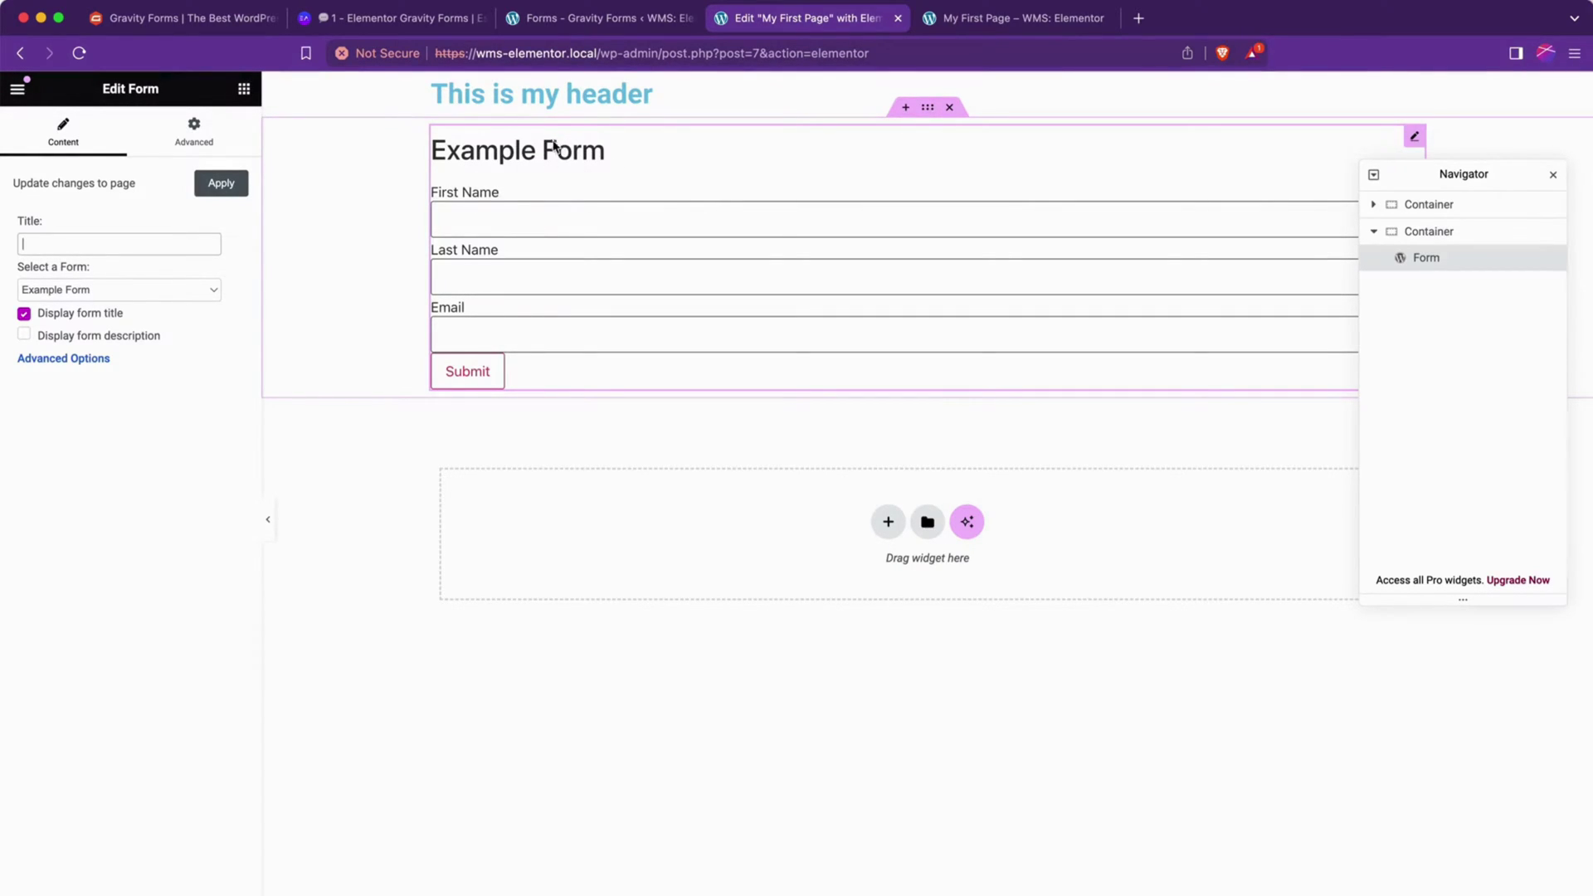
click(56, 339)
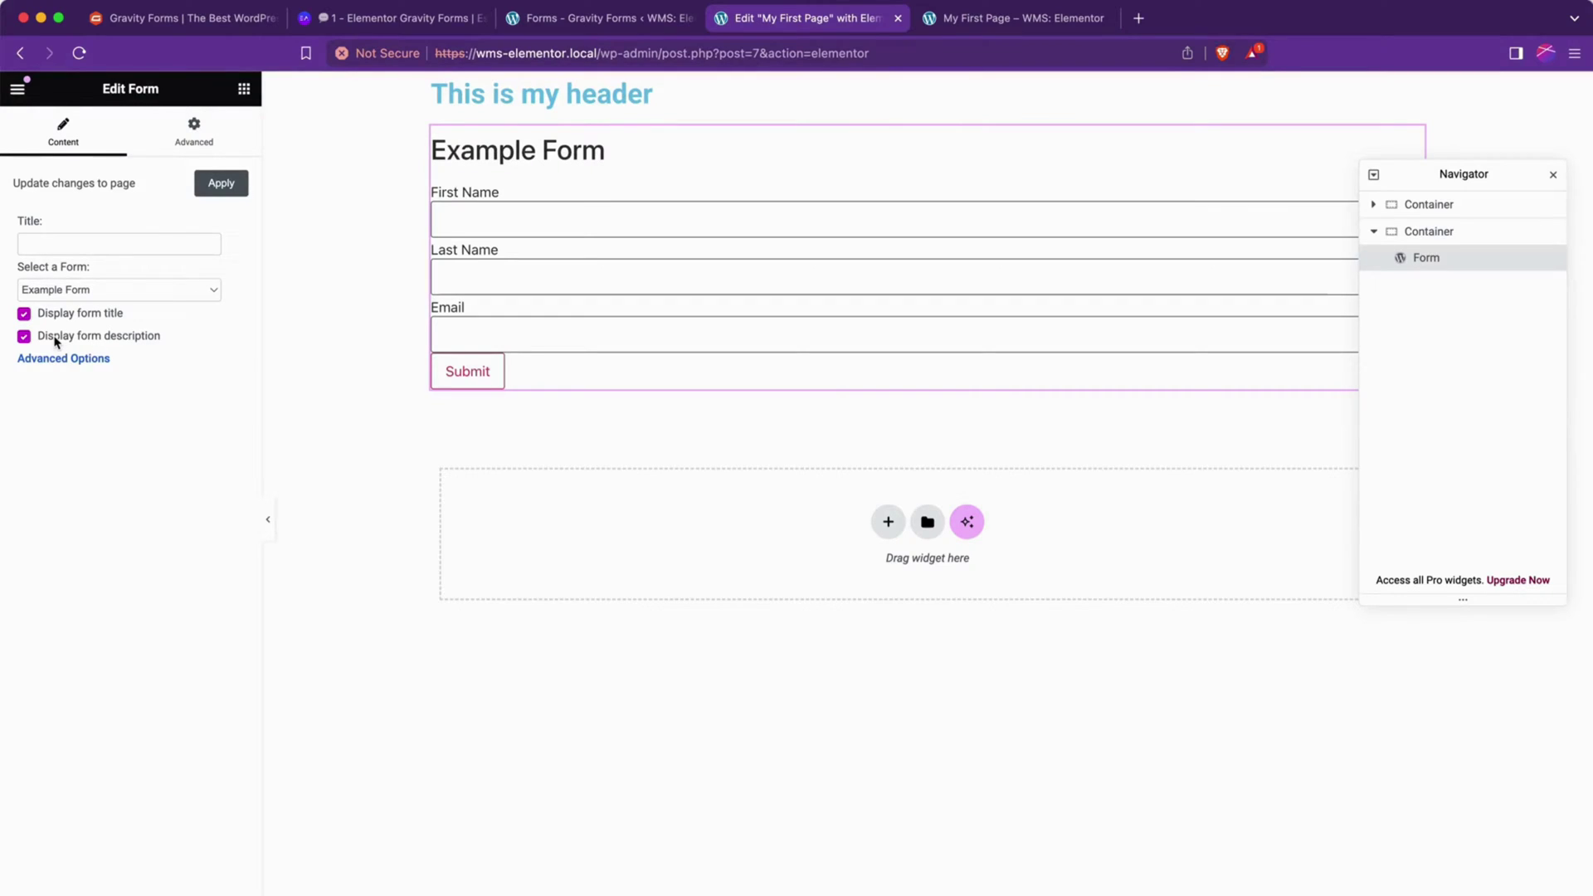
click(56, 338)
click(57, 362)
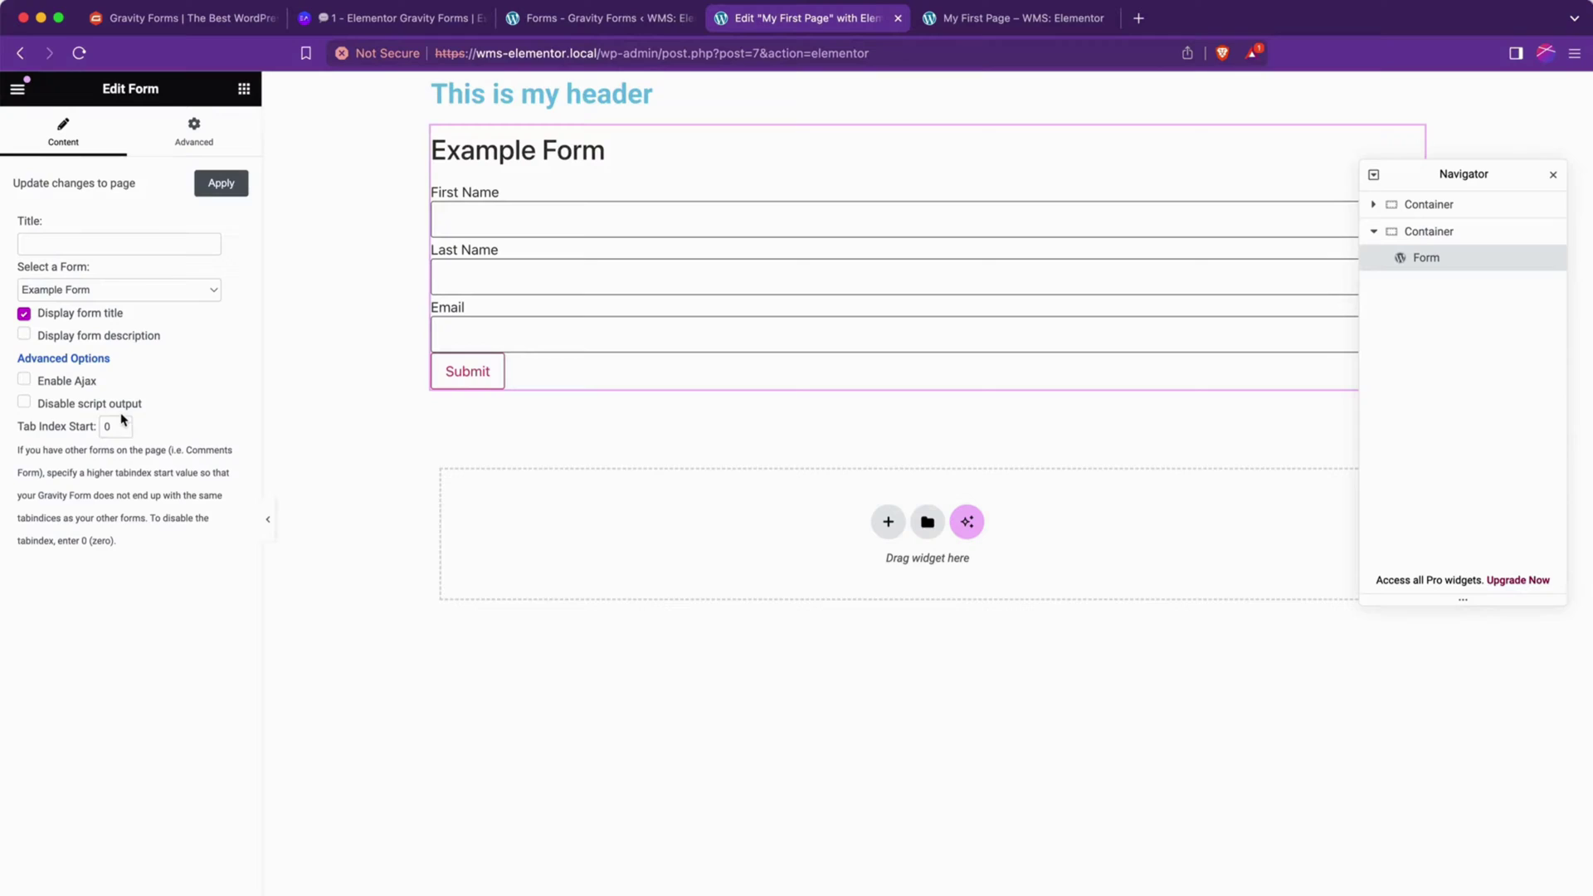
Step: Review the Form widget's Advanced layout settings: margin, padding, width and position
click(190, 135)
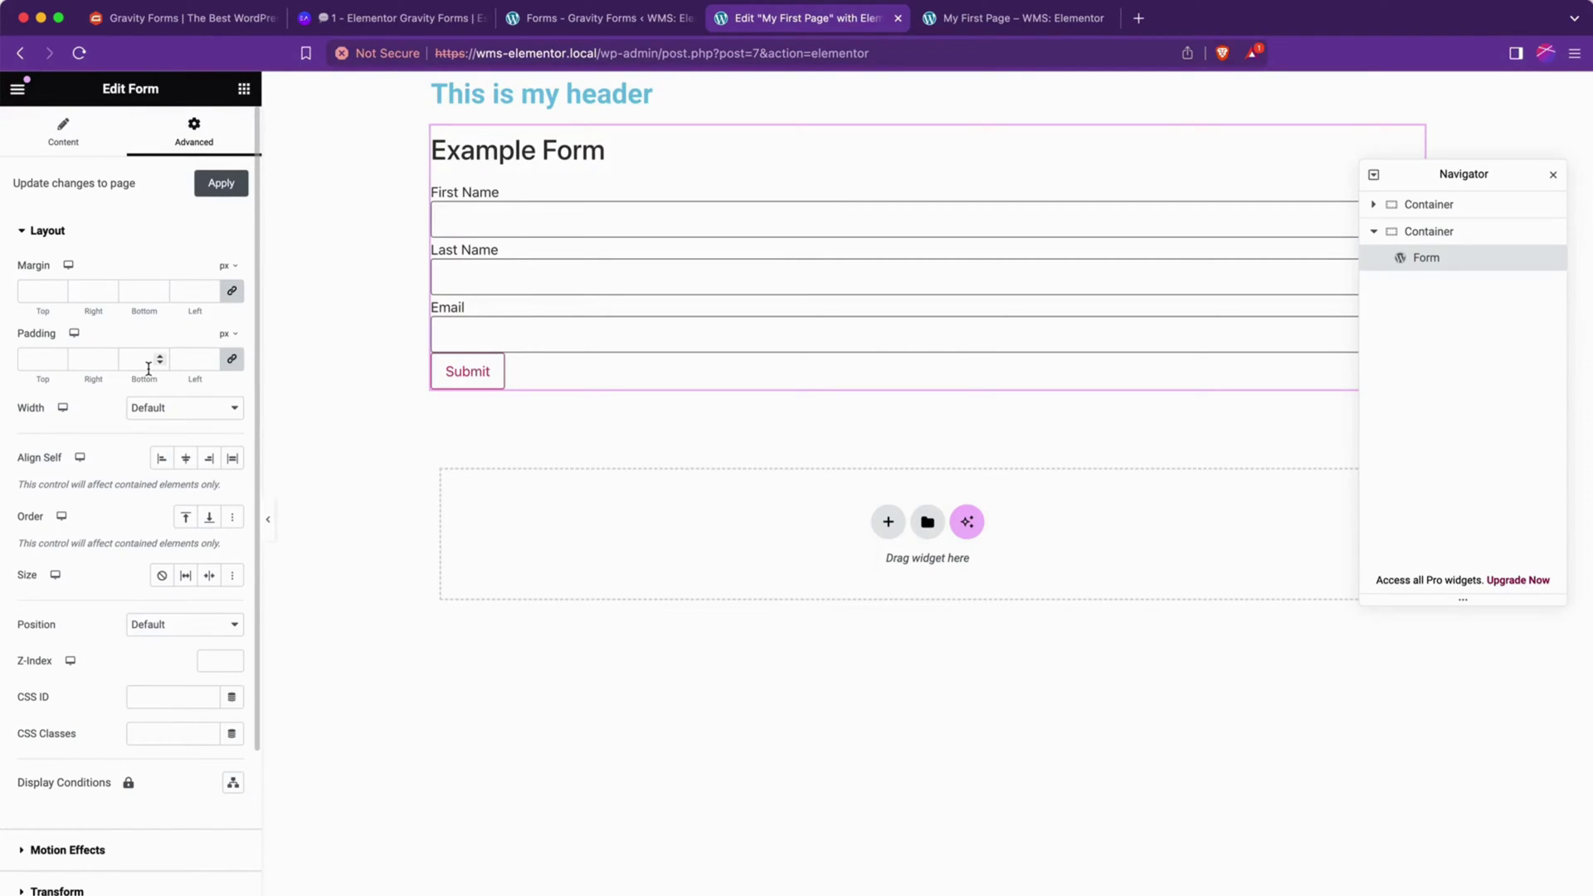
scroll(155, 485, down, 3)
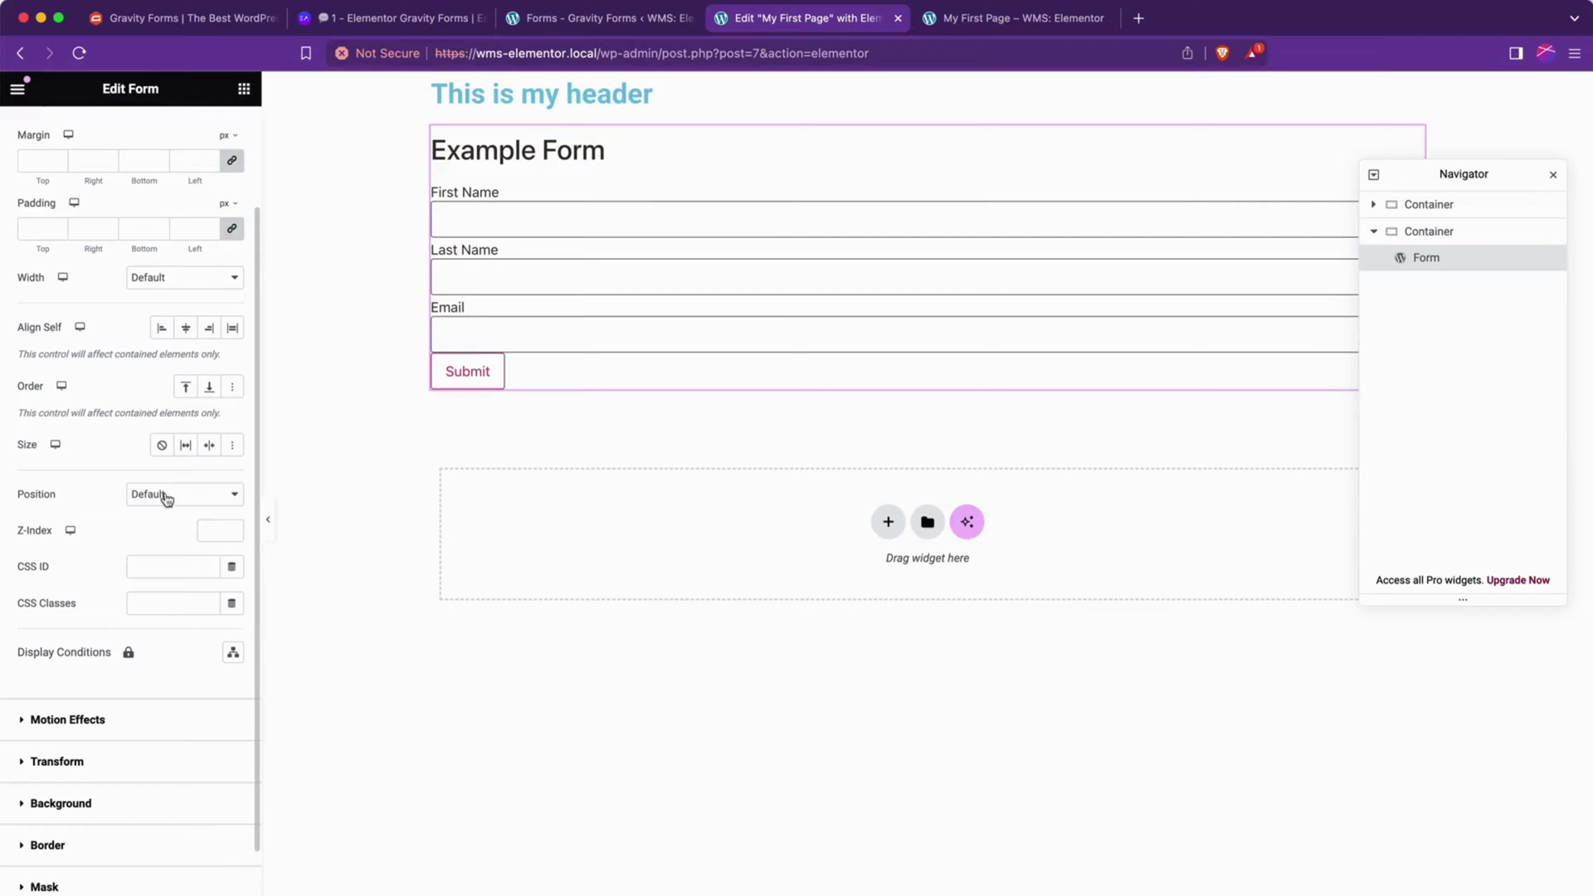
scroll(141, 555, down, 2)
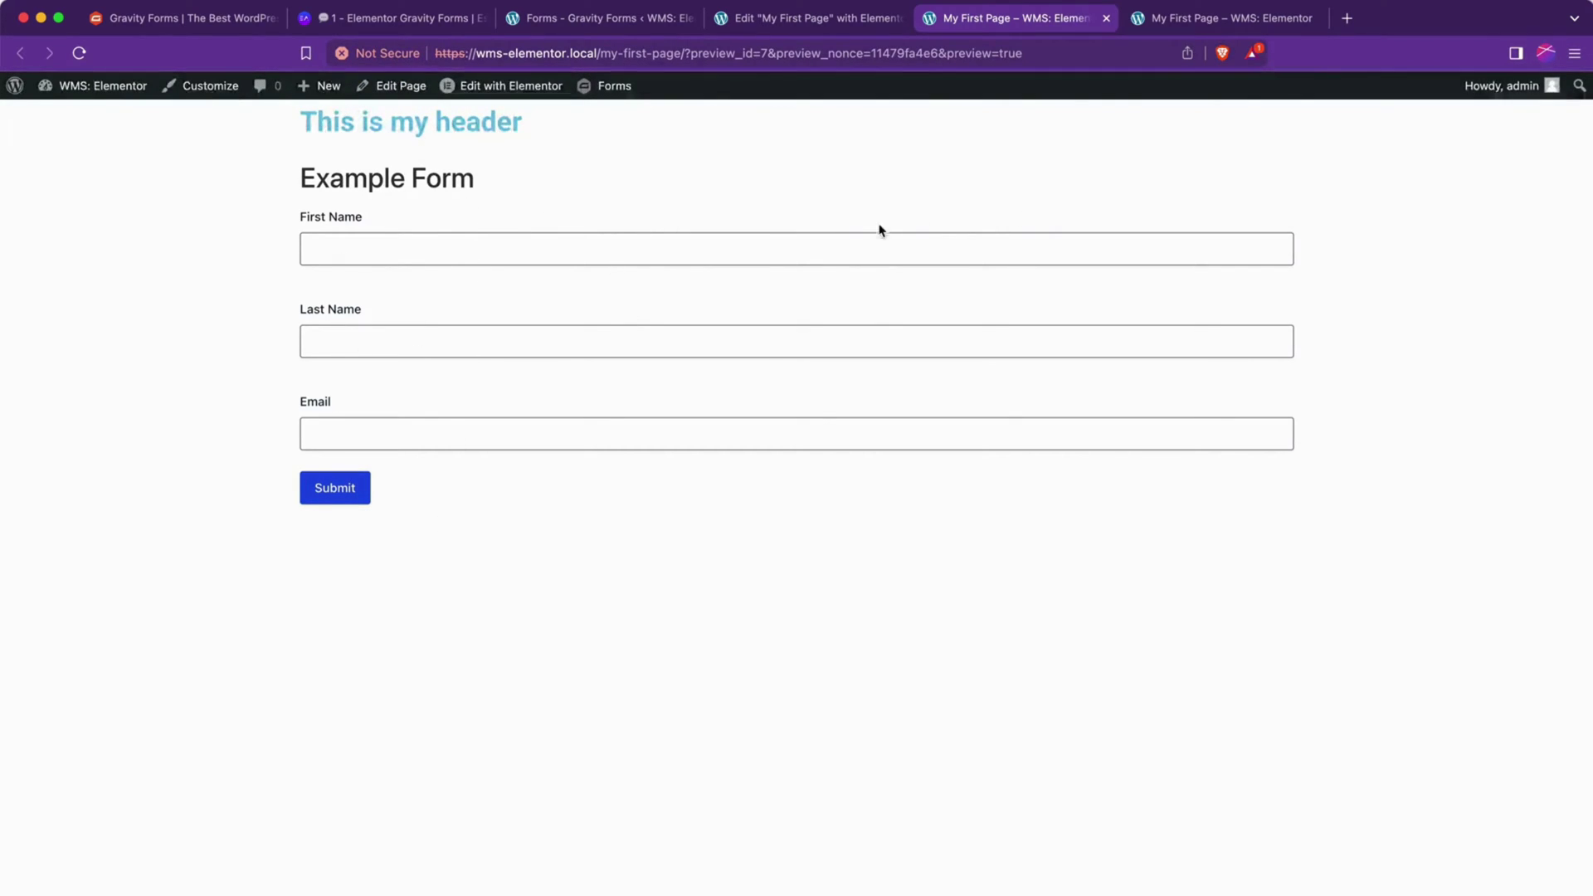
Step: Fill in Example Form's name fields and a test e-mail address, then submit it
click(802, 252)
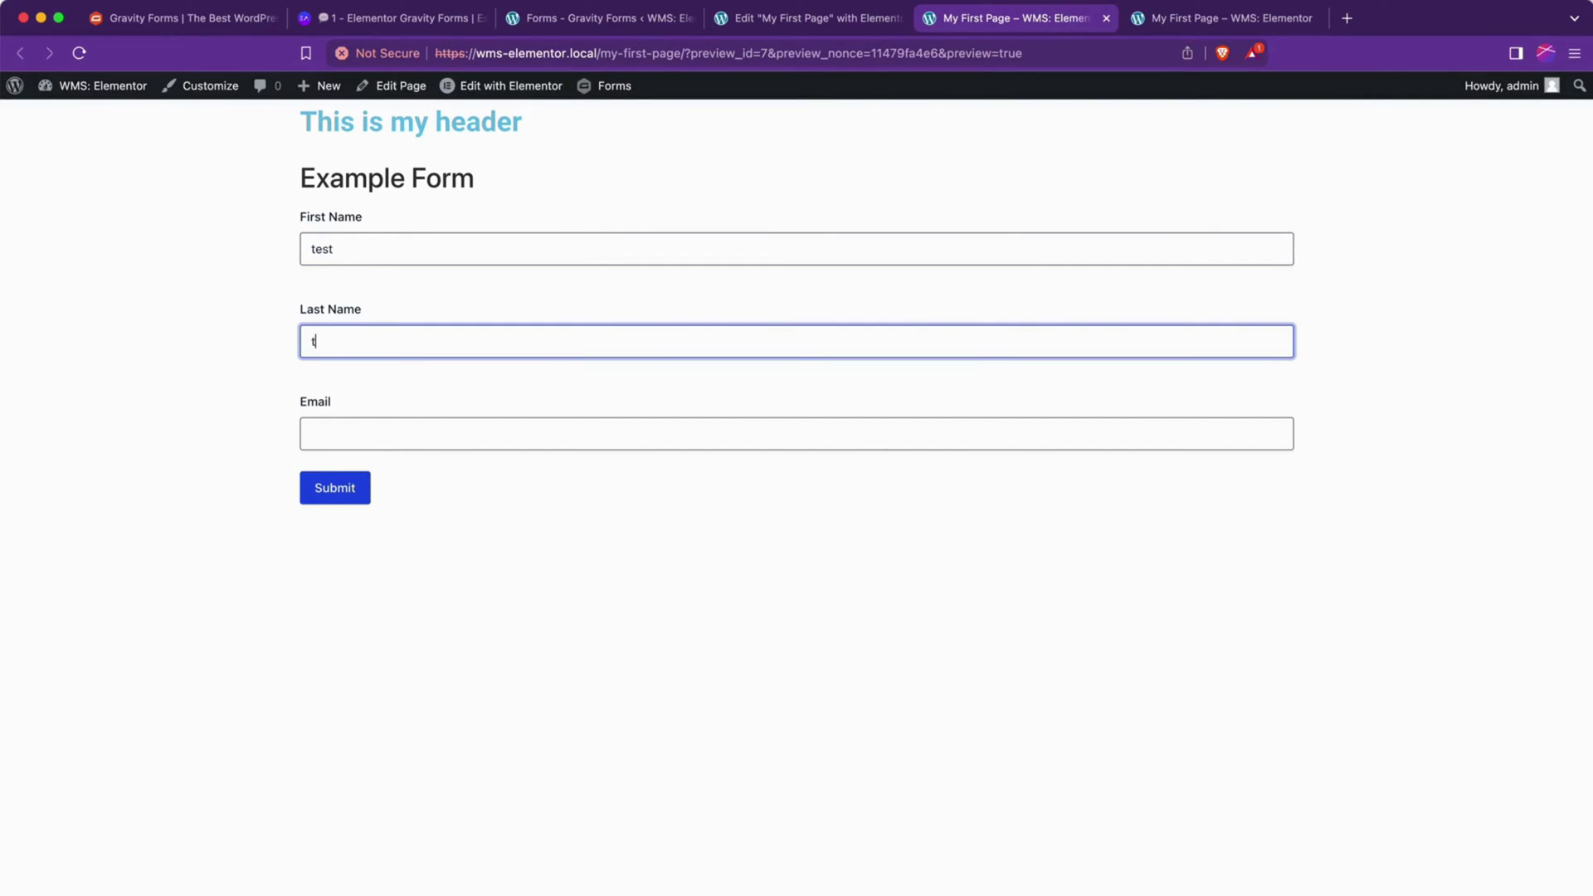
click(315, 433)
text(test2)
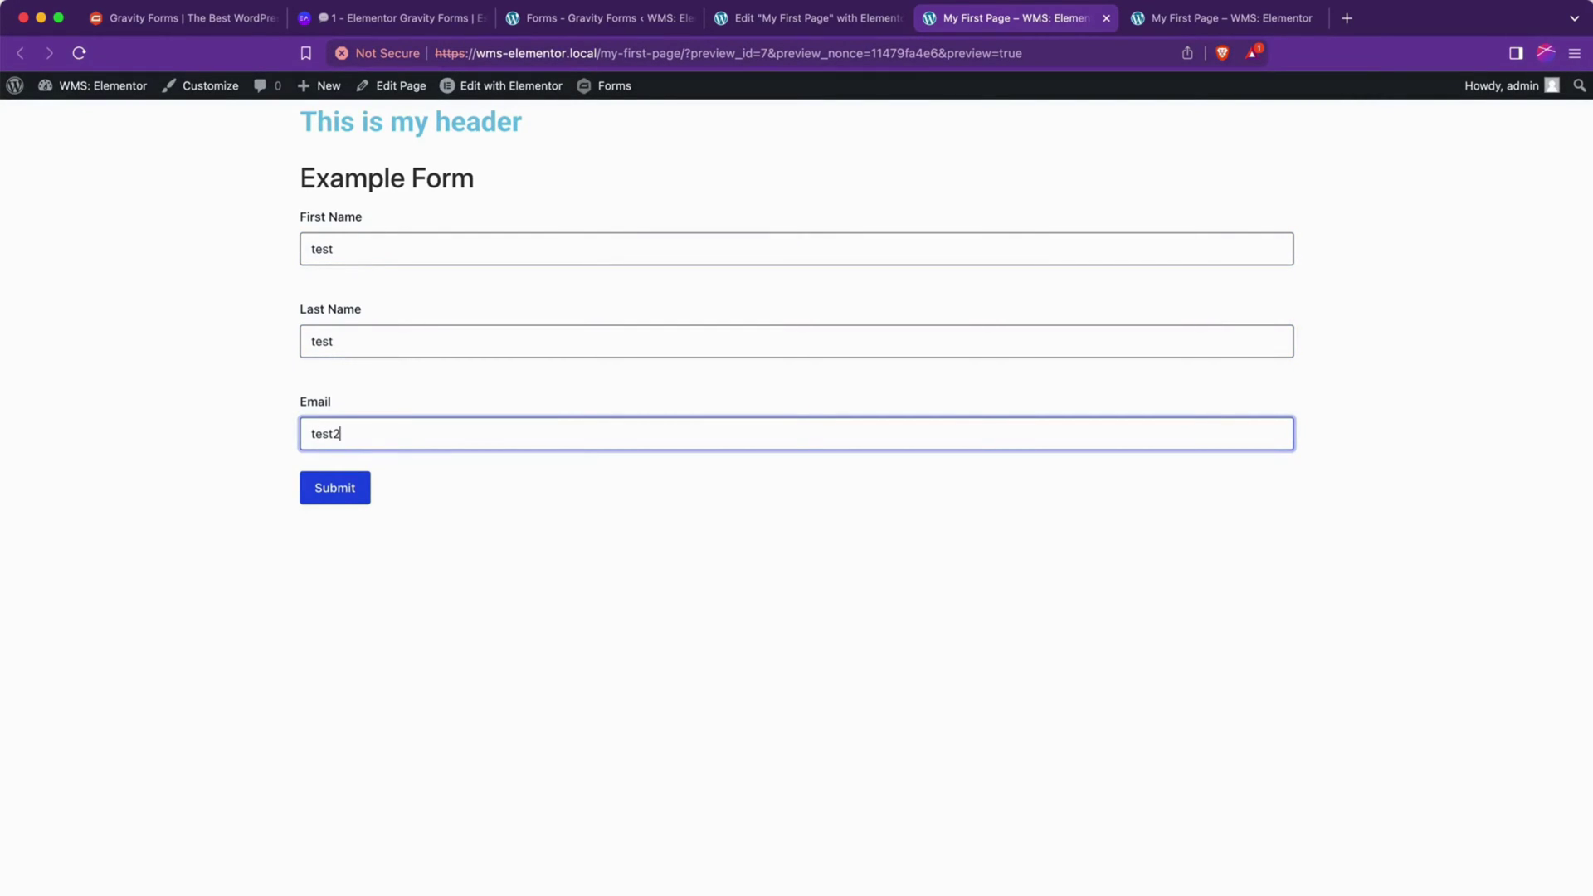
text(@test.com)
click(331, 493)
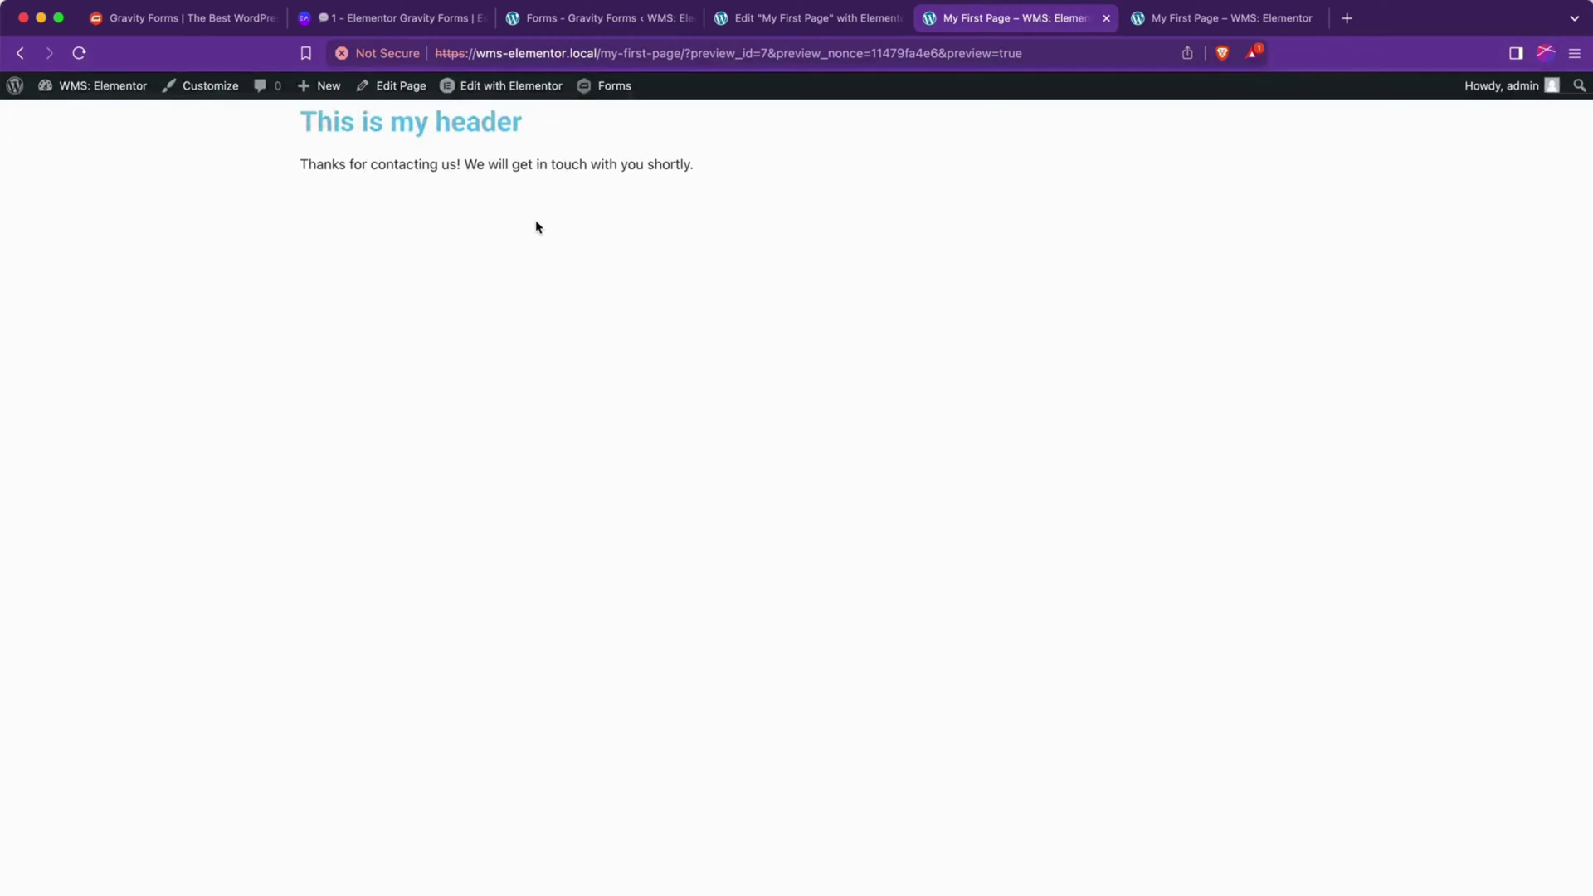
Step: Open Example Form's entries in Gravity Forms and view the newest submission, Entry #2
click(624, 29)
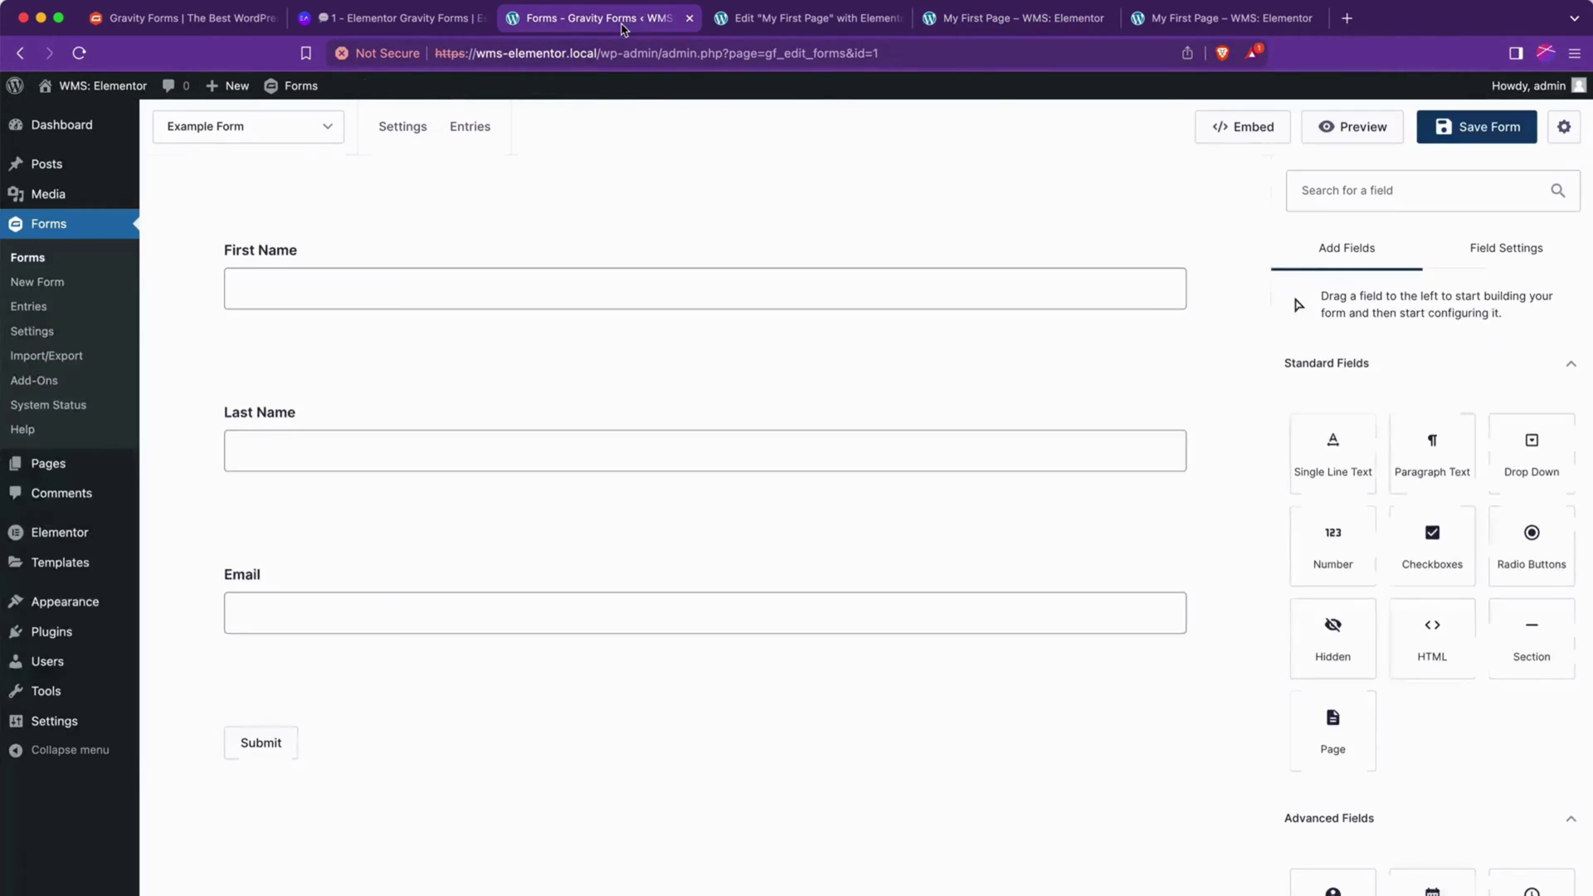
click(479, 135)
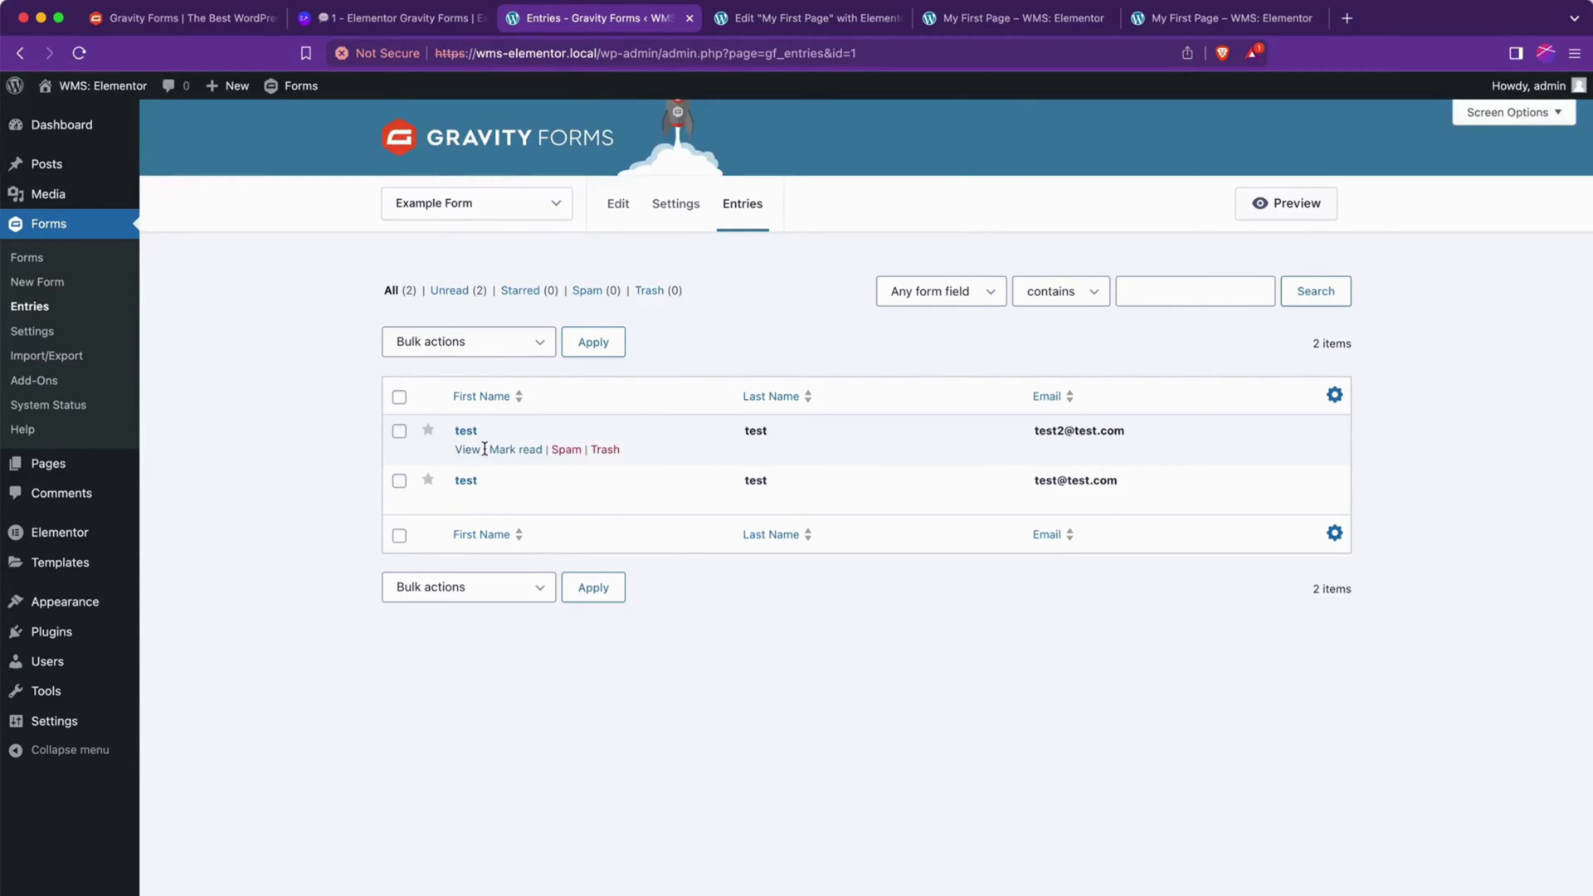
click(466, 450)
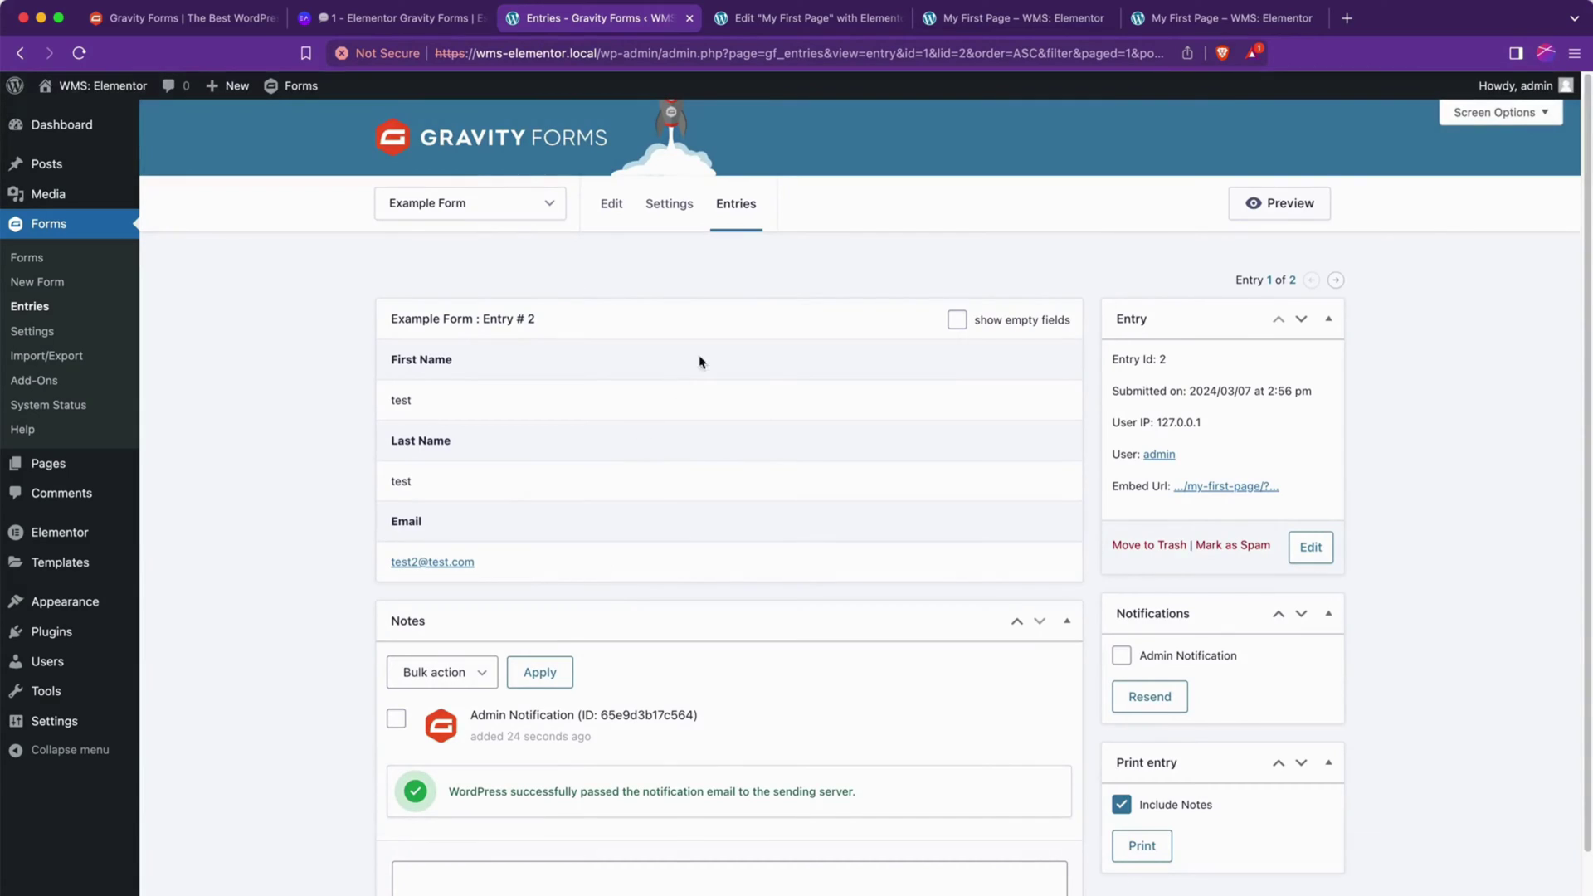
scroll(797, 462, down, 3)
scroll(819, 502, up, 3)
Step: Return to the Elementor editor for My First Page and scroll the widget panel to WordPress
click(1041, 22)
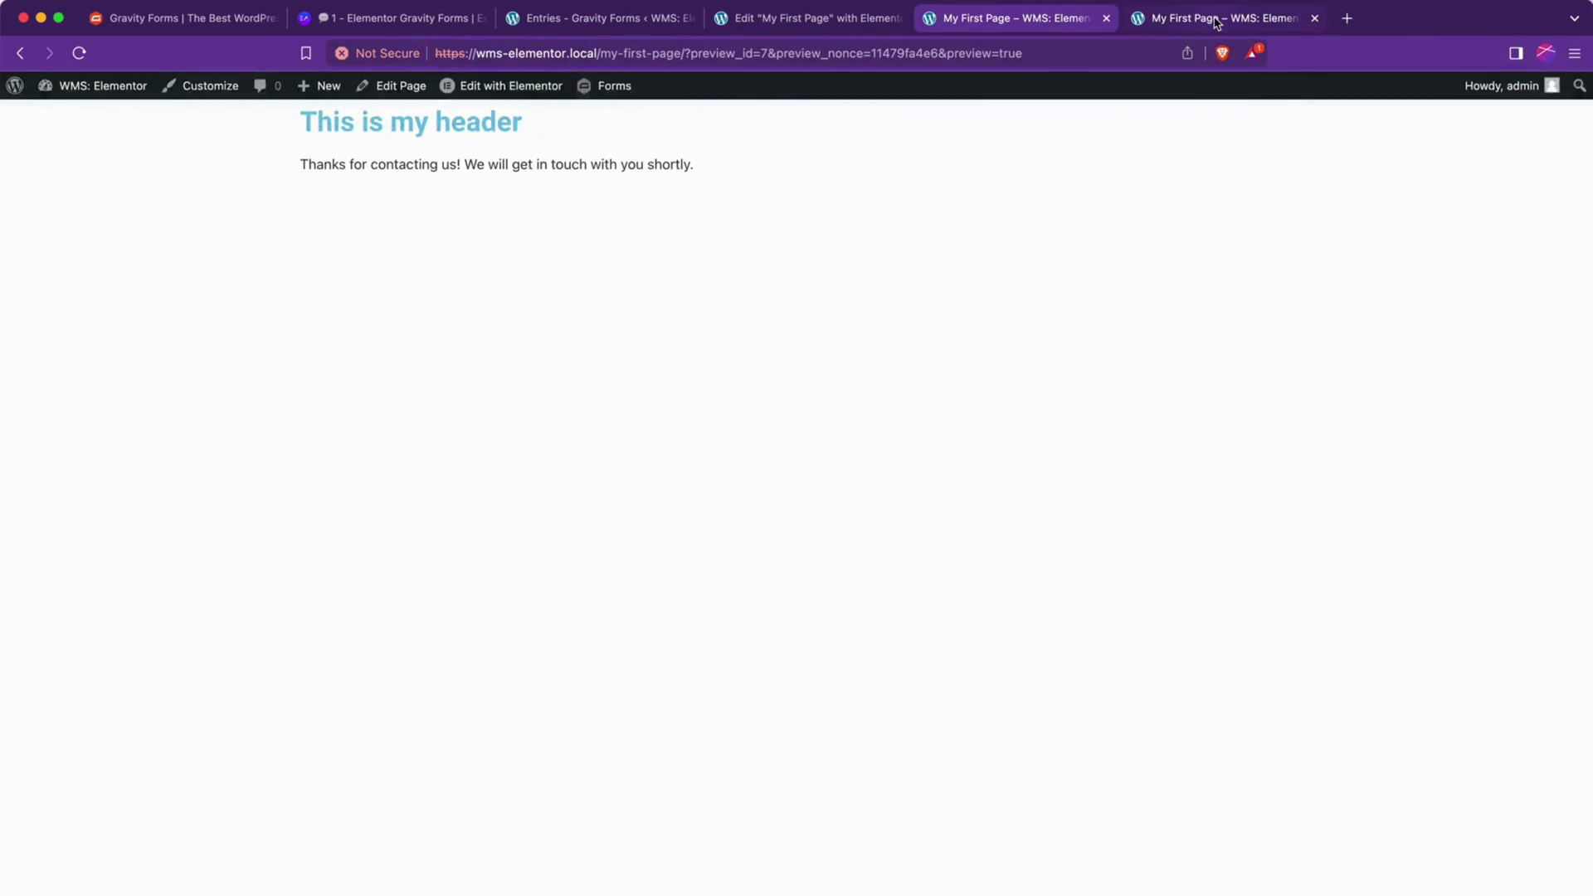
key(ctrl+shift+Tab)
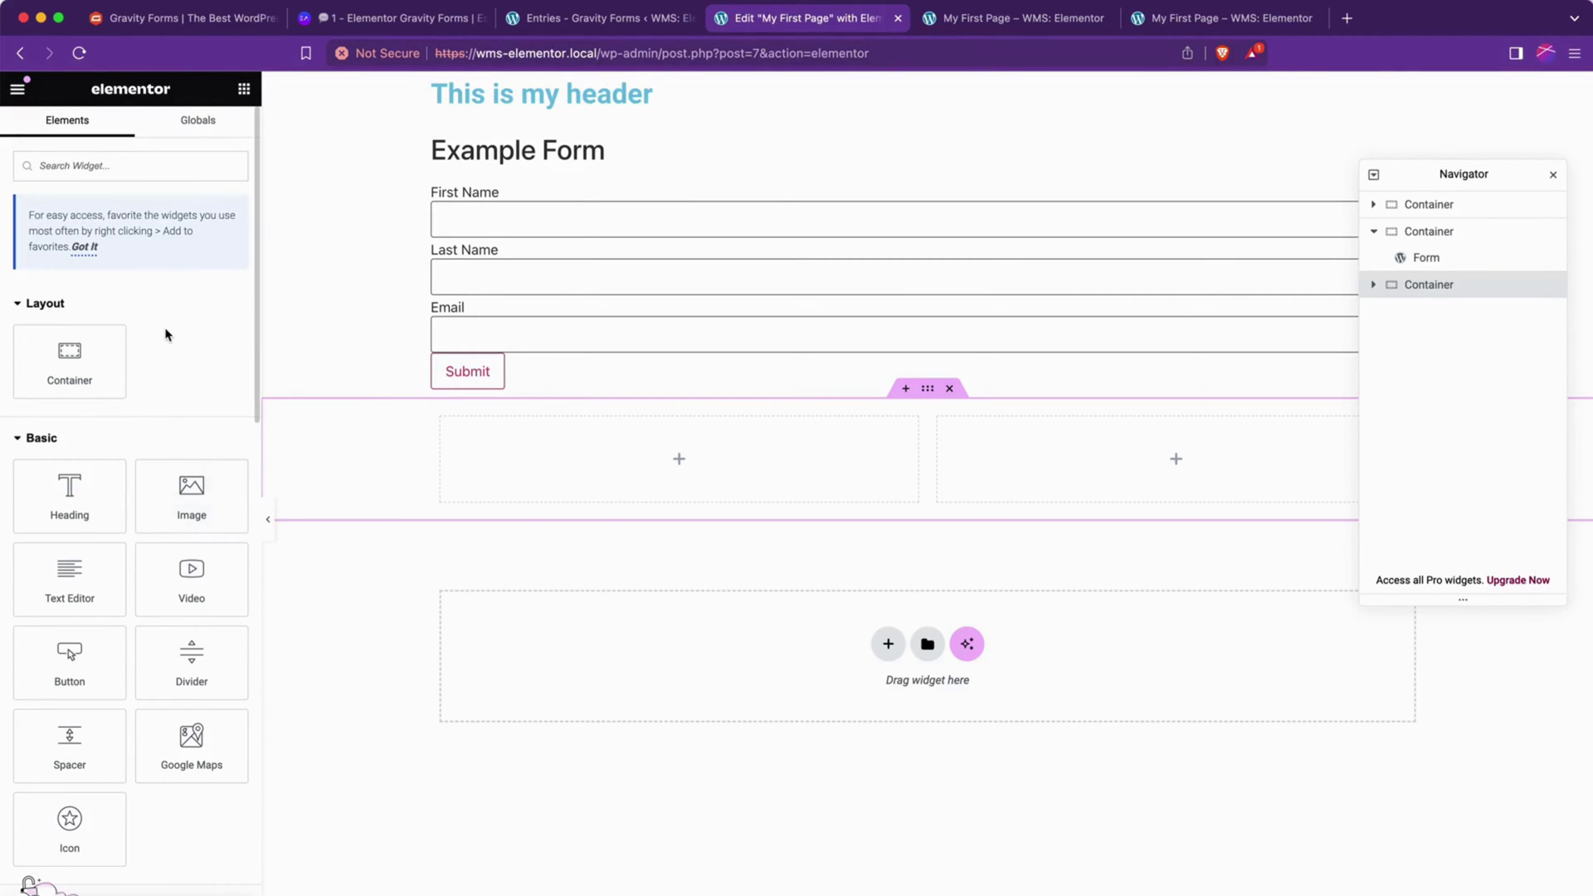
scroll(156, 410, down, 3)
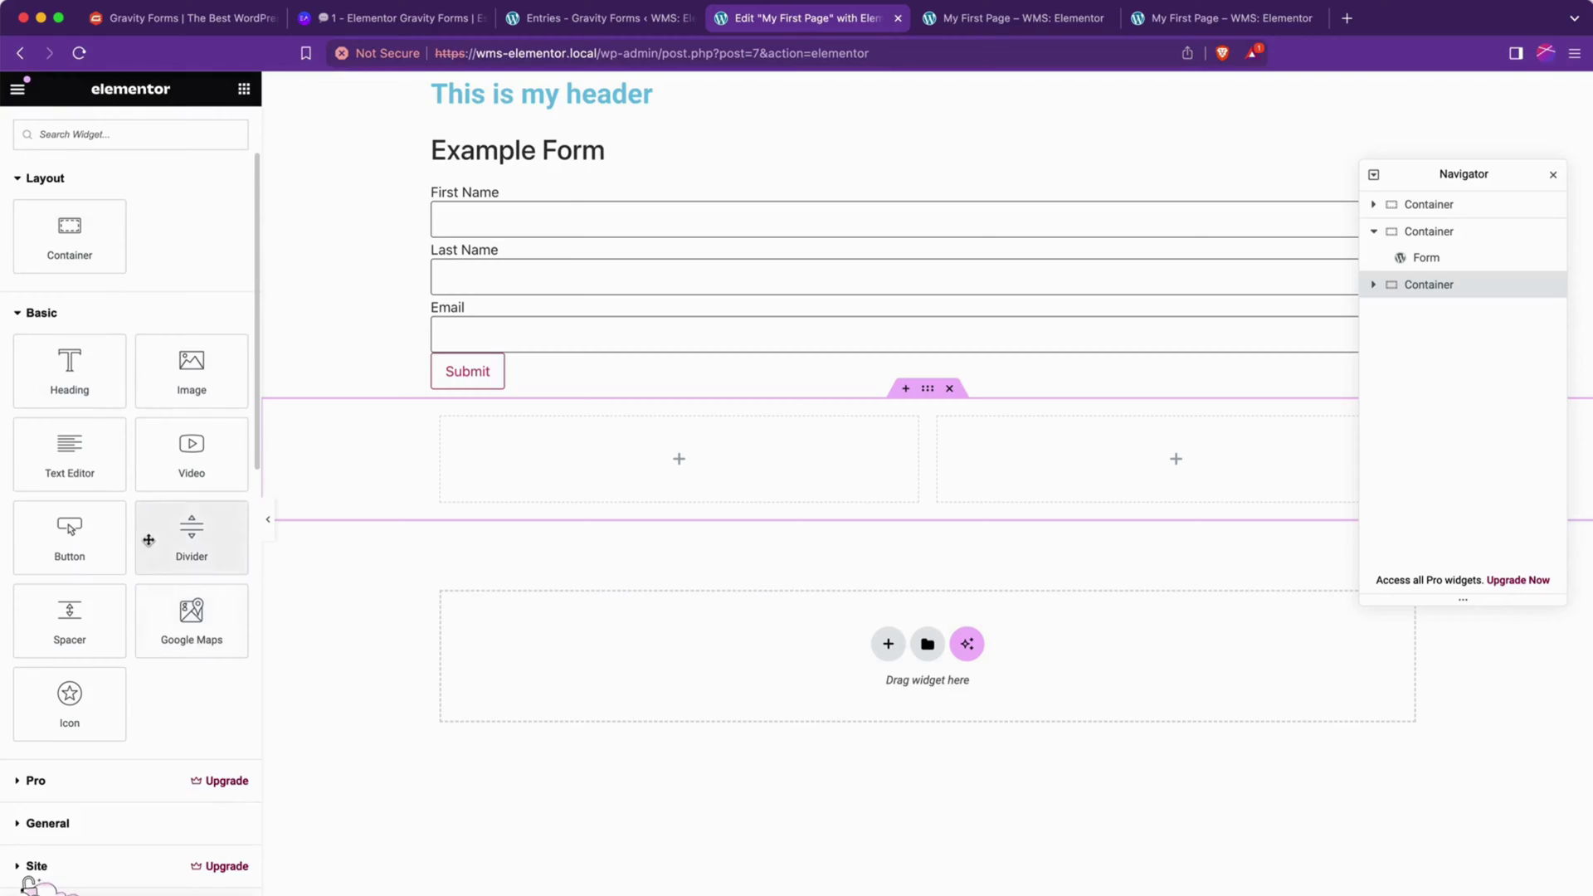
scroll(148, 540, down, 2)
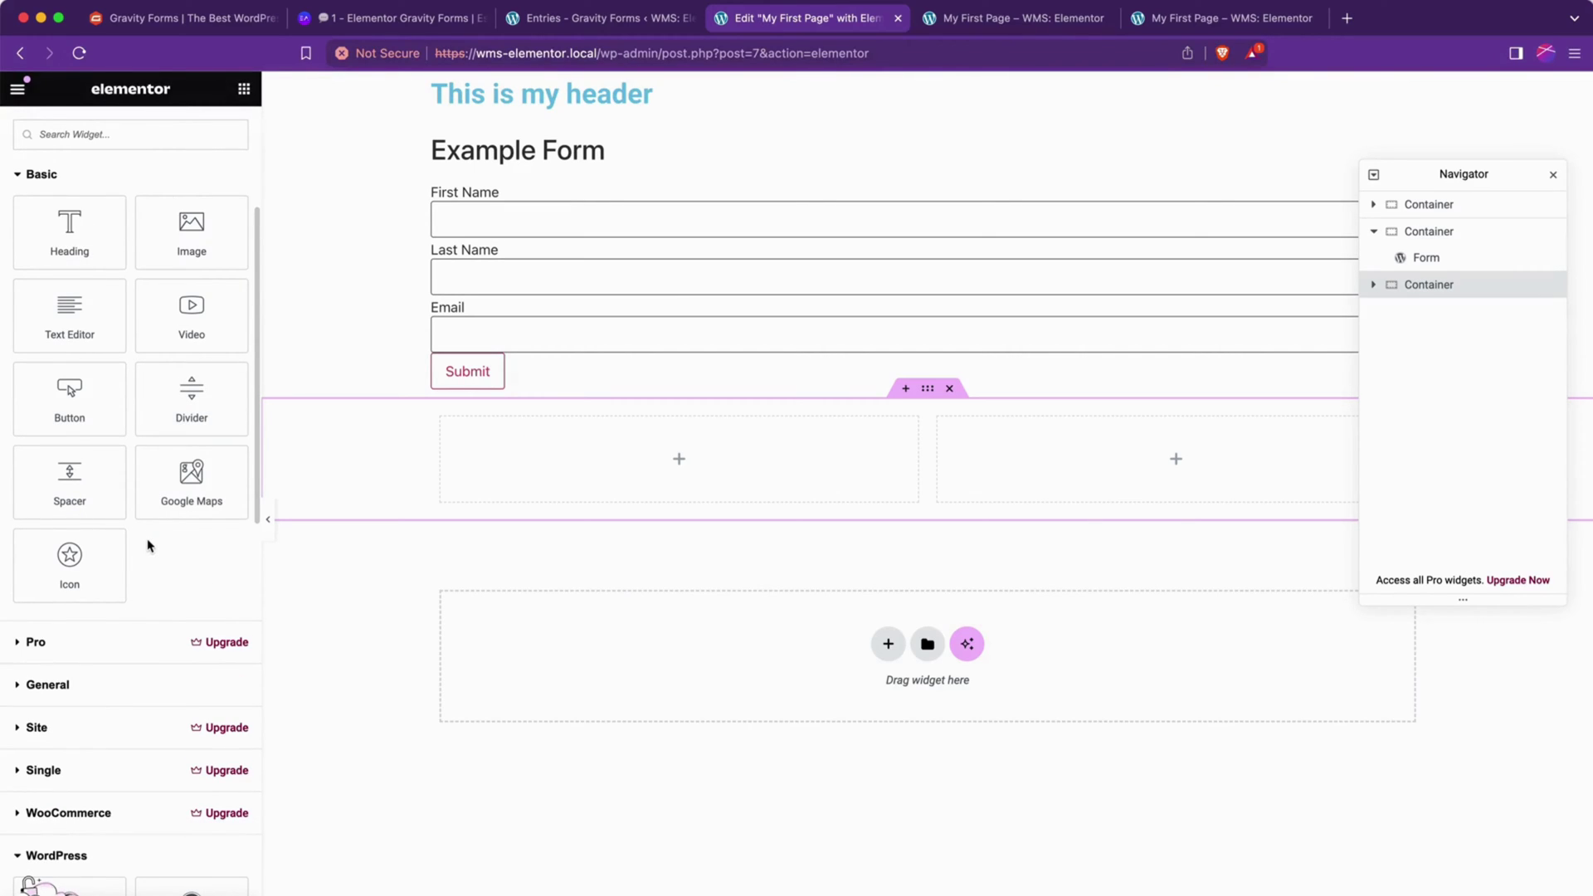